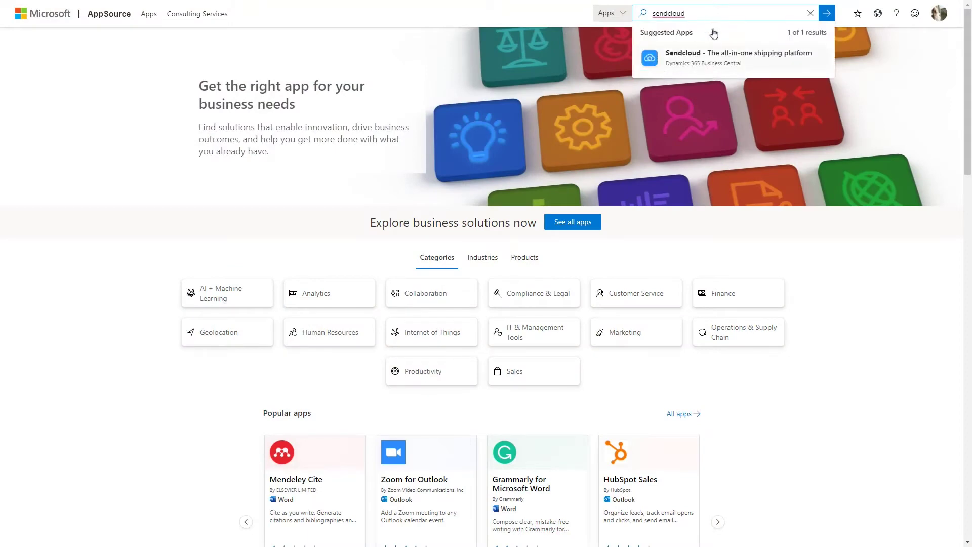
# Start a Sendcloud free trial from its AppSource page, consenting to share profile information
pyautogui.click(719, 56)
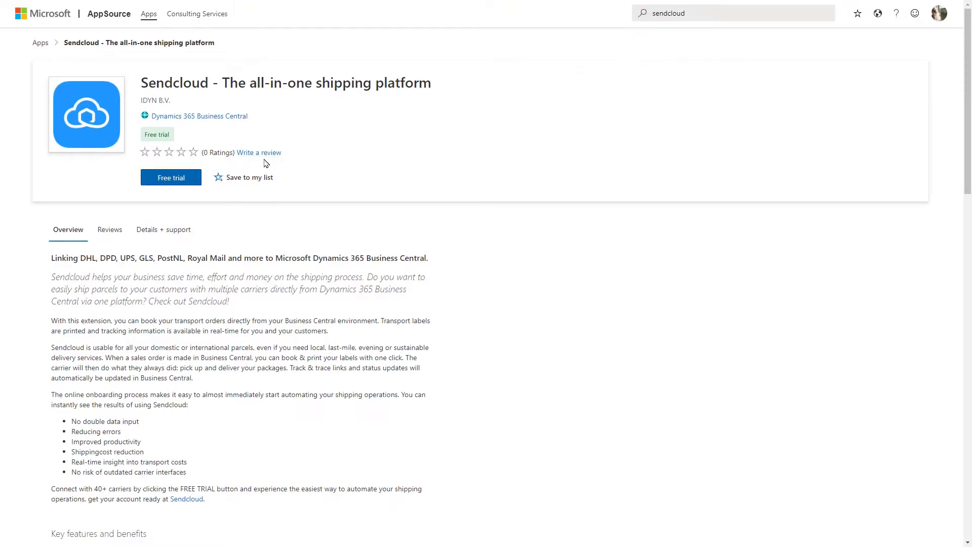
pyautogui.click(195, 181)
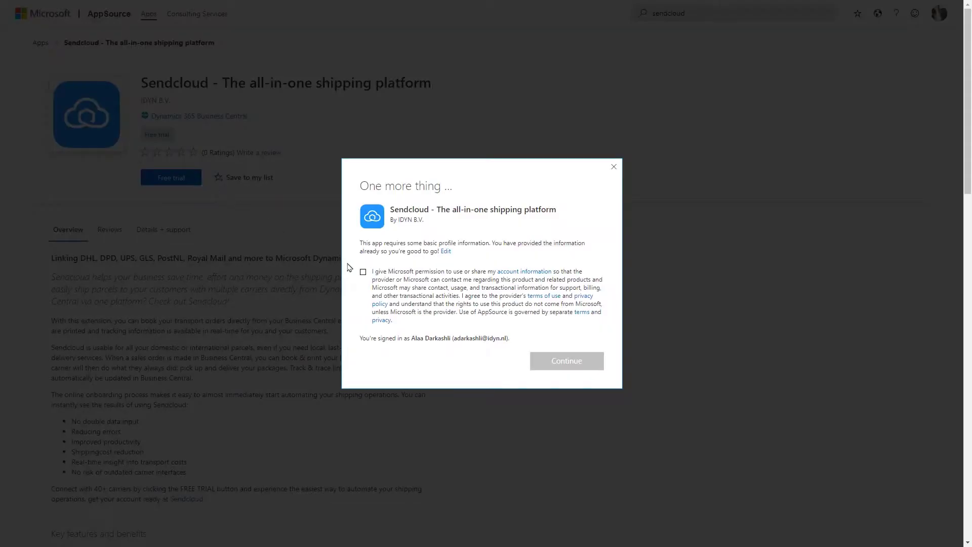
pyautogui.click(363, 272)
pyautogui.click(594, 367)
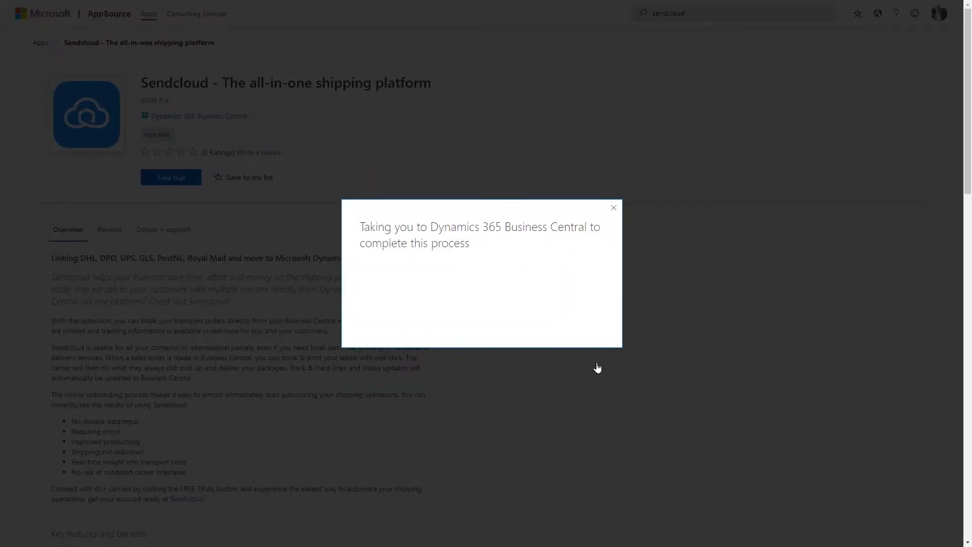
# Install the Sendcloud extension in English and set My Settings role to Sendcloud Manager
pyautogui.click(594, 342)
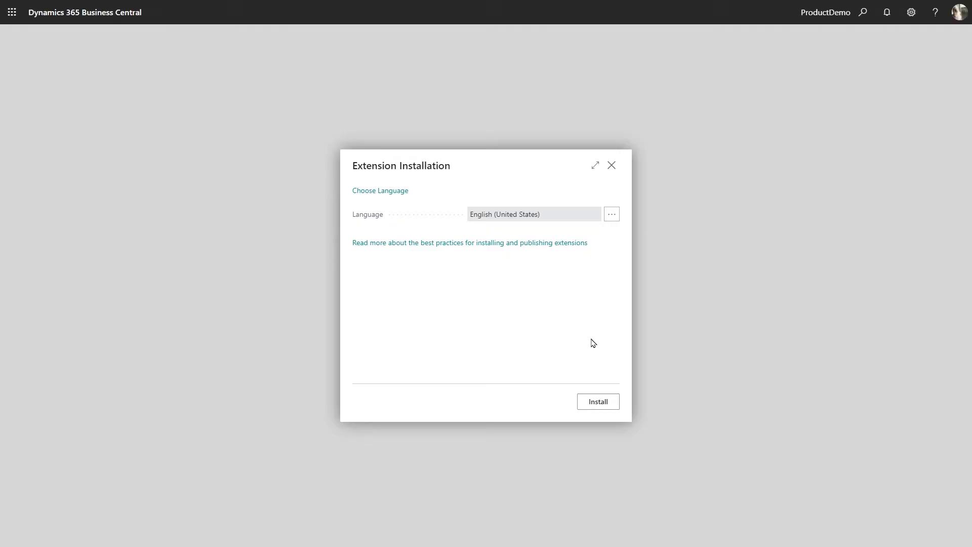
pyautogui.click(609, 402)
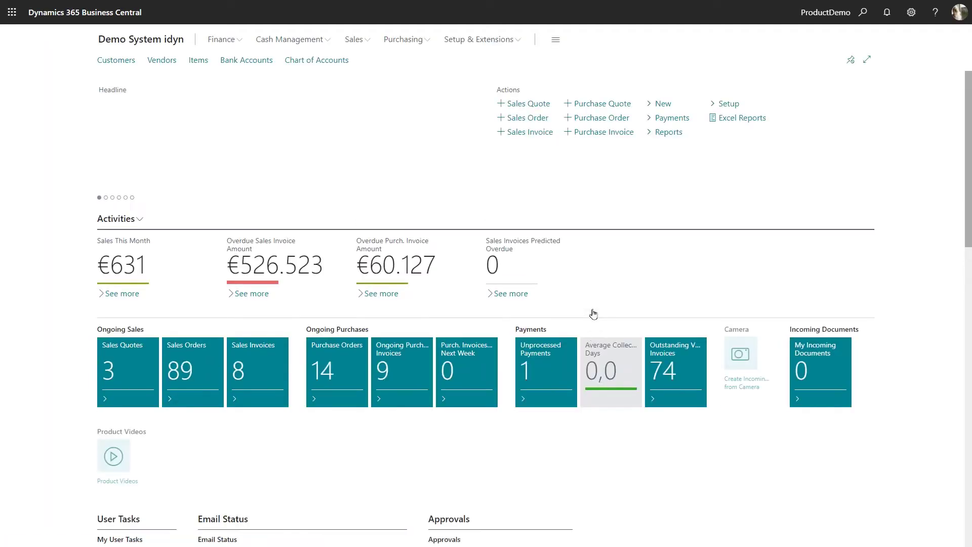
pyautogui.click(911, 13)
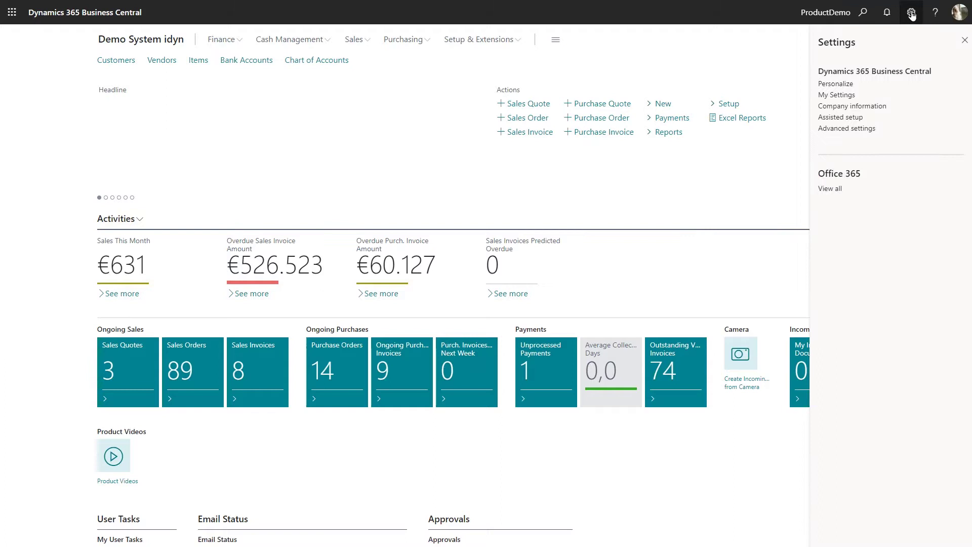
pyautogui.click(837, 95)
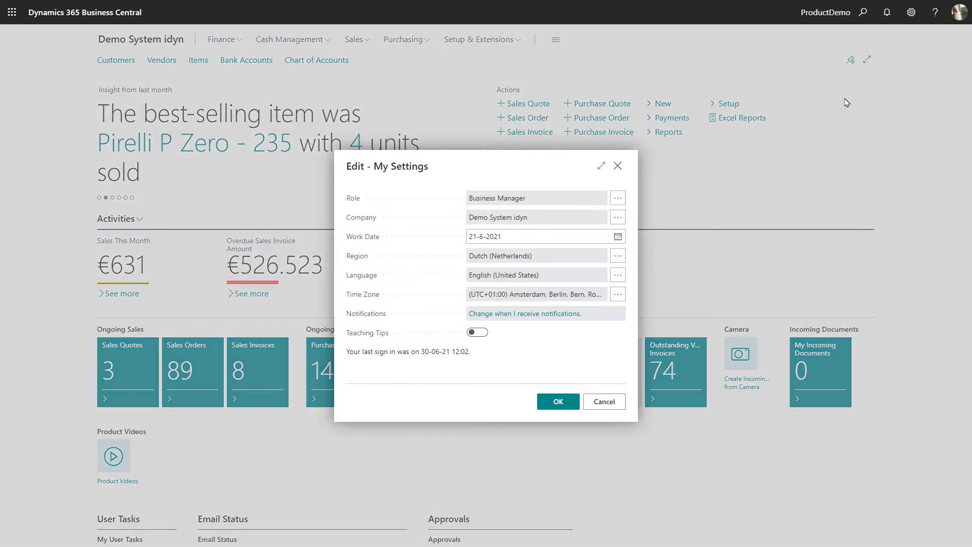
pyautogui.click(621, 198)
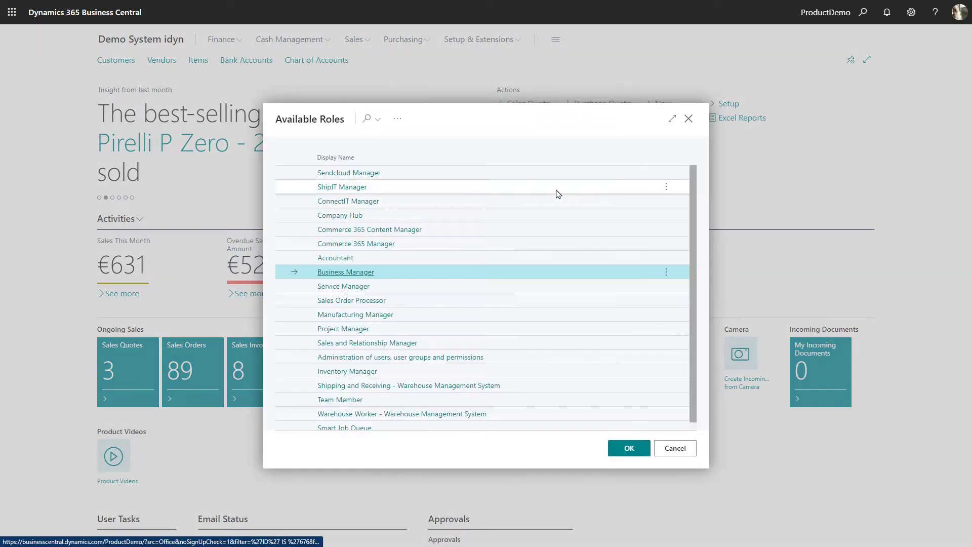
pyautogui.click(373, 175)
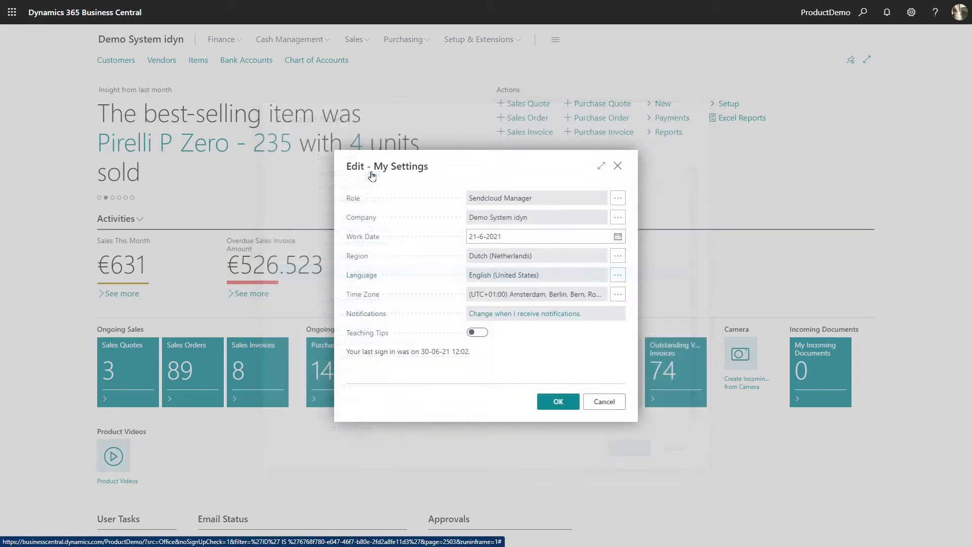
pyautogui.click(576, 408)
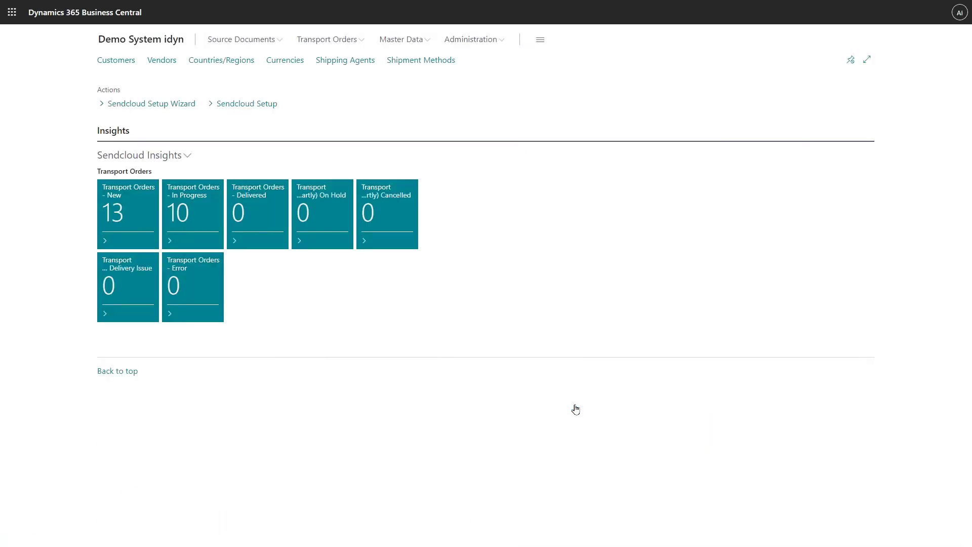
# Launch the Sendcloud Setup Wizard and advance past the licence step to the integration step
pyautogui.click(169, 104)
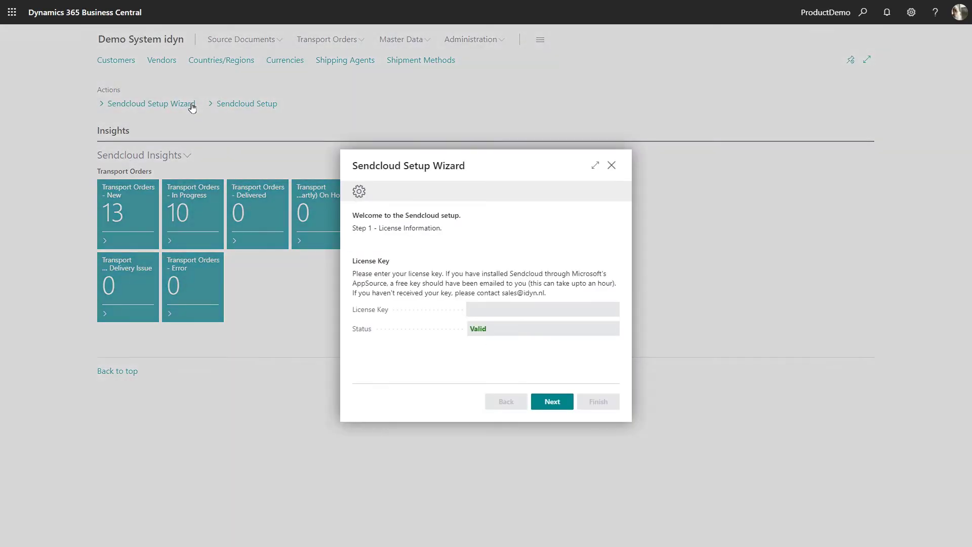
pyautogui.click(567, 405)
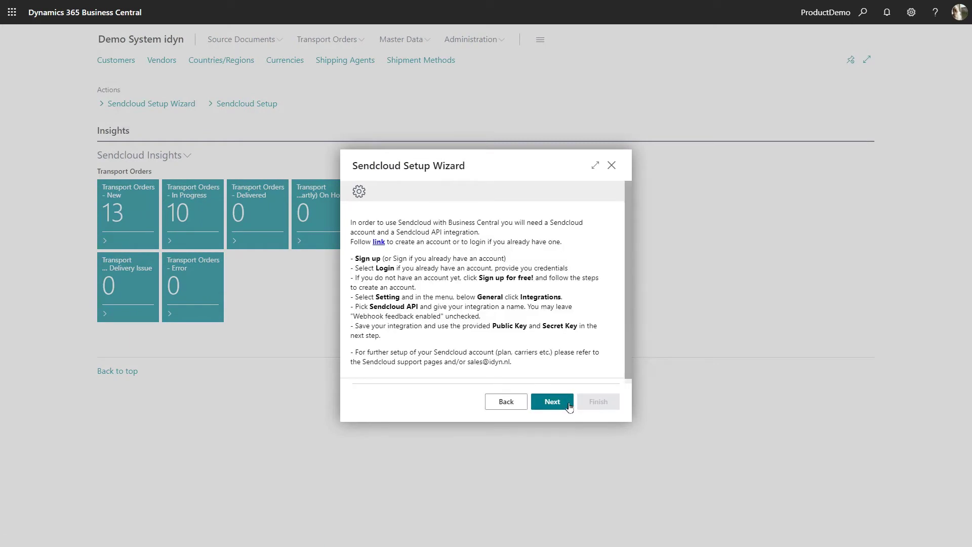
pyautogui.click(568, 405)
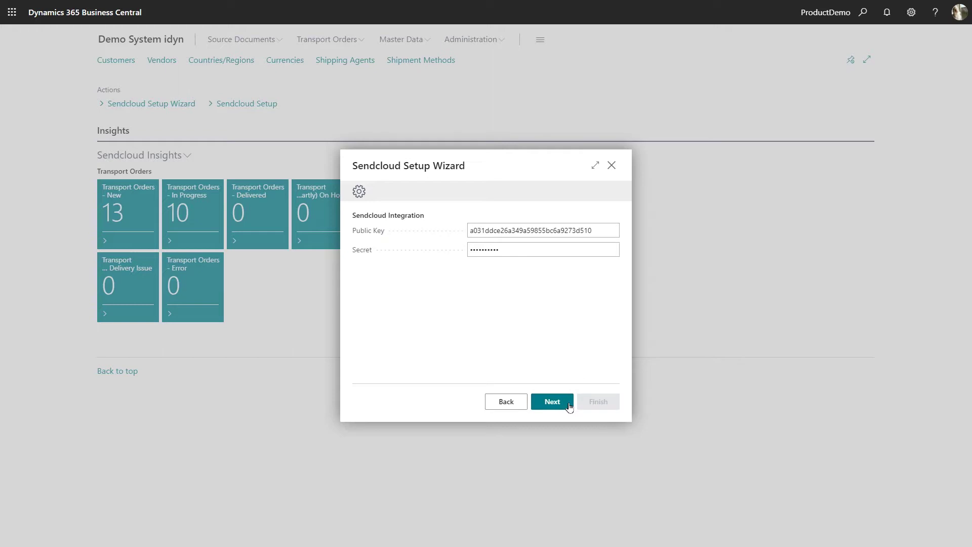
# Clear the pre-filled Public Key and Secret values and continue to the Sendcloud login
pyautogui.click(616, 231)
pyautogui.doubleClick(617, 231)
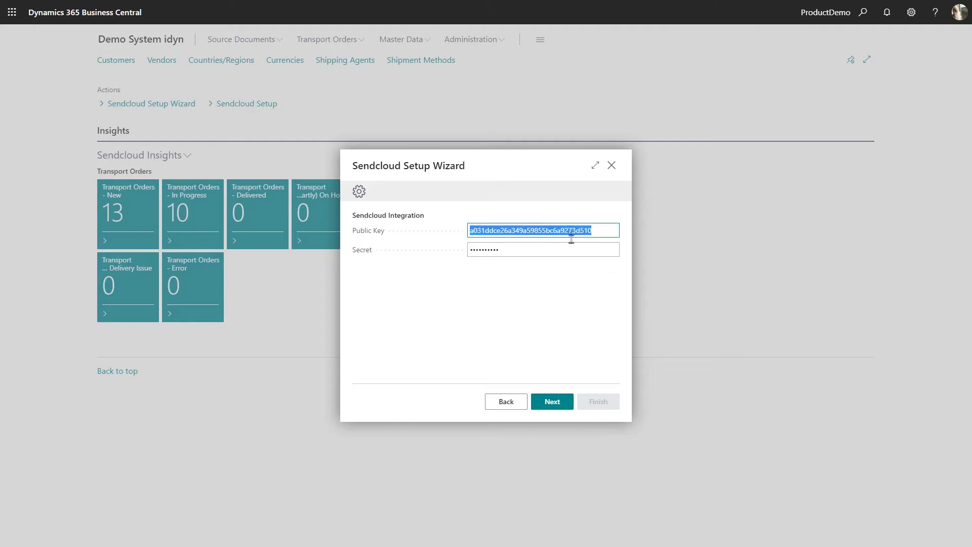
pyautogui.press('Delete')
pyautogui.doubleClick(526, 246)
pyautogui.press('Delete')
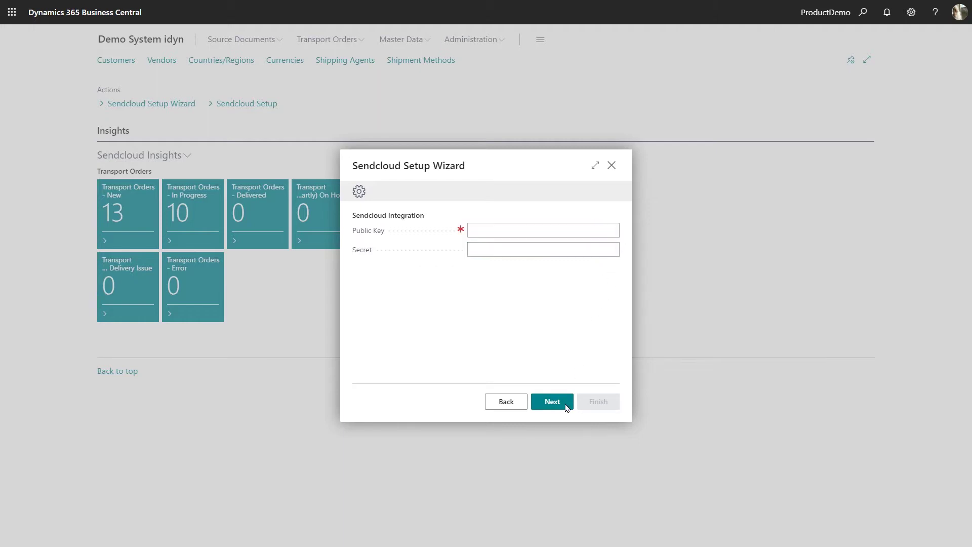
pyautogui.click(566, 402)
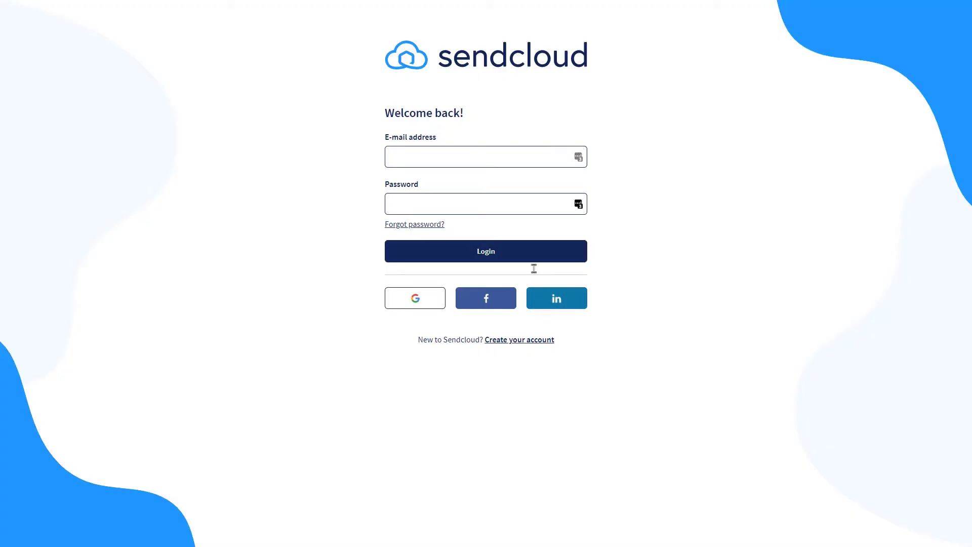
# Sign in to Sendcloud with the account e-mail and password, then open account settings
pyautogui.click(508, 155)
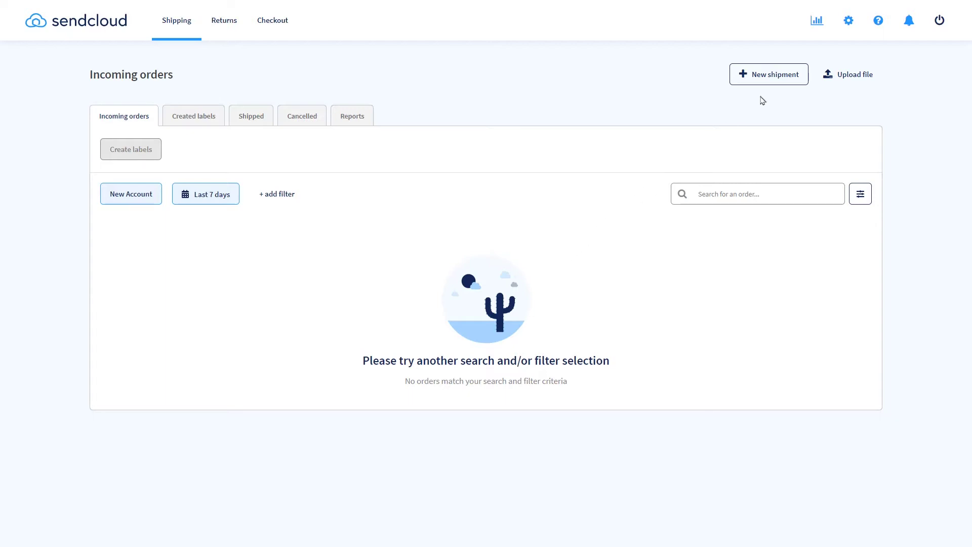
pyautogui.click(853, 25)
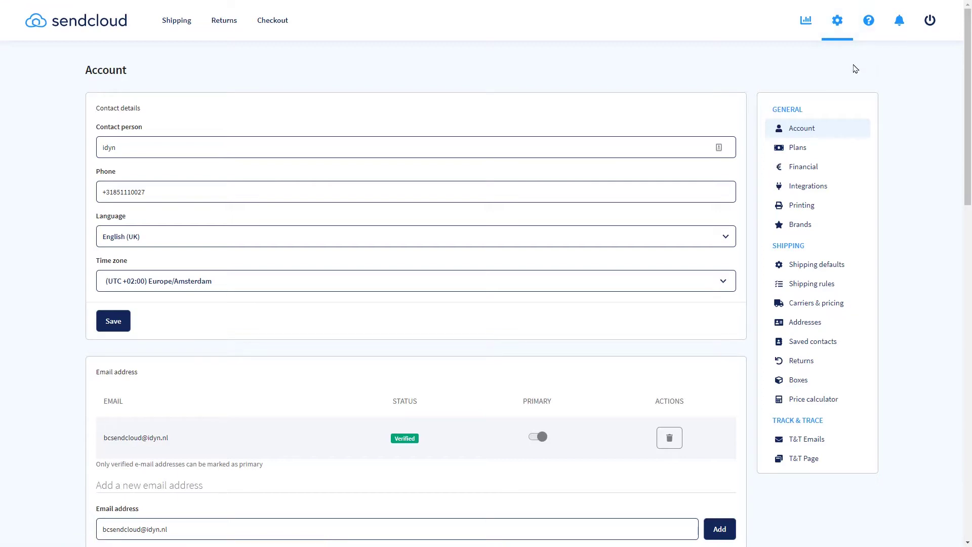
# Look over the Sendcloud Account page, then open the Shipping defaults settings
pyautogui.scroll(-2, 855, 69)
pyautogui.scroll(-12, 855, 68)
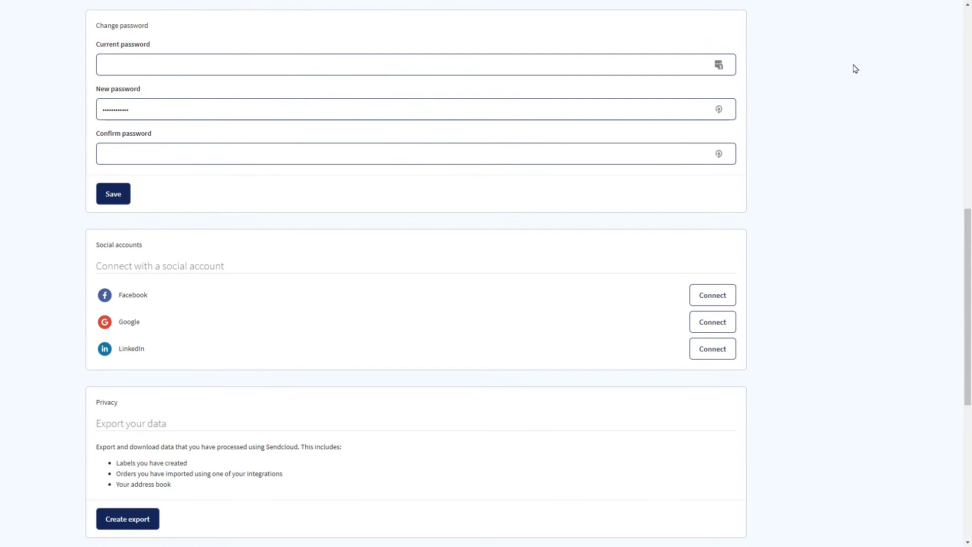
pyautogui.scroll(-4, 855, 68)
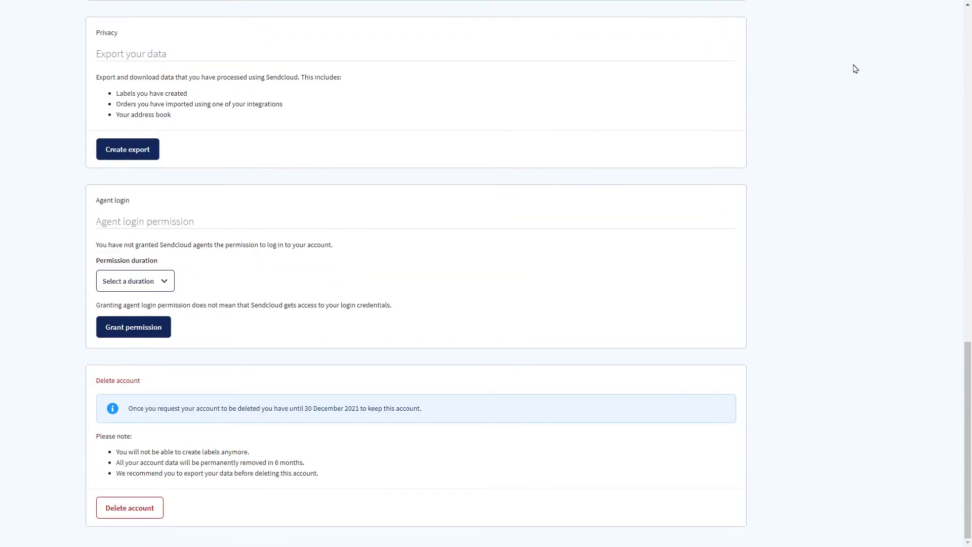
pyautogui.scroll(12, 856, 69)
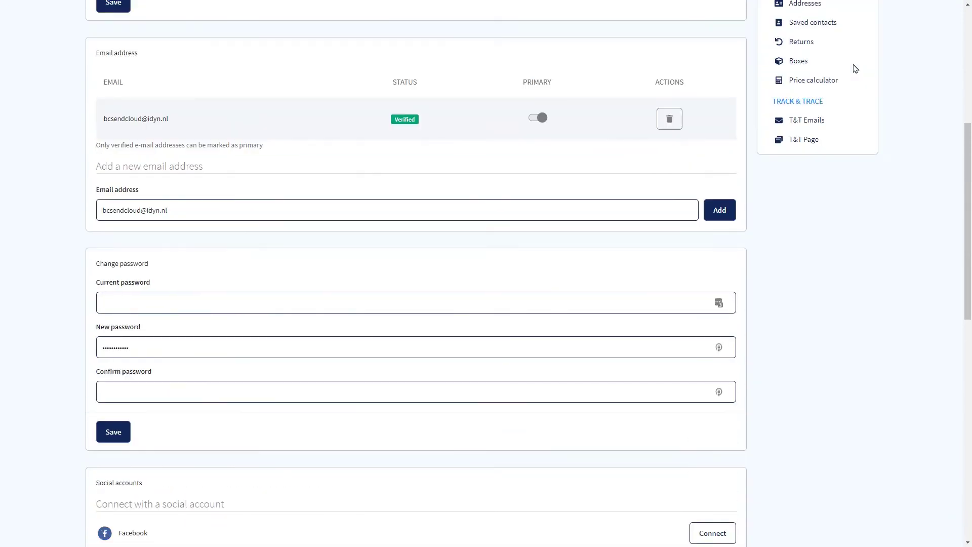
pyautogui.scroll(6, 855, 68)
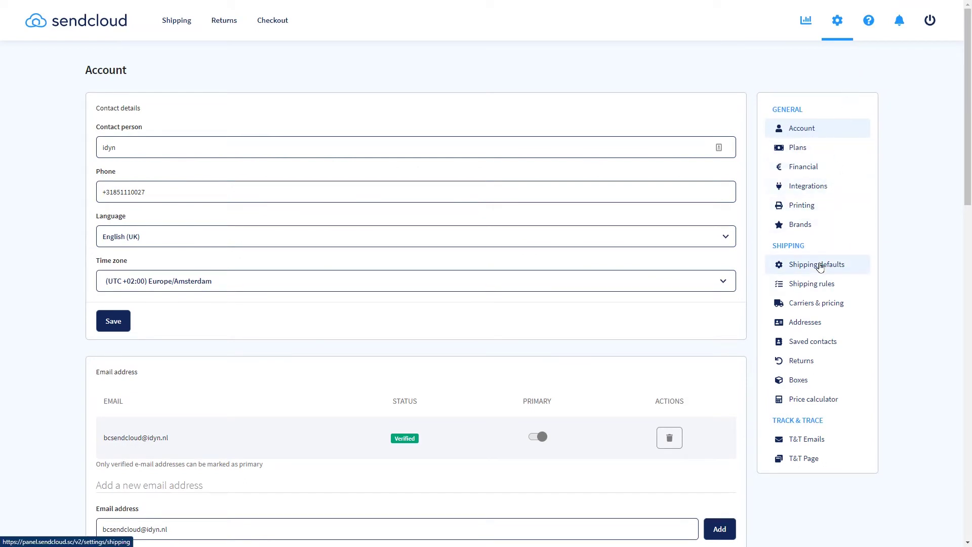
pyautogui.click(820, 265)
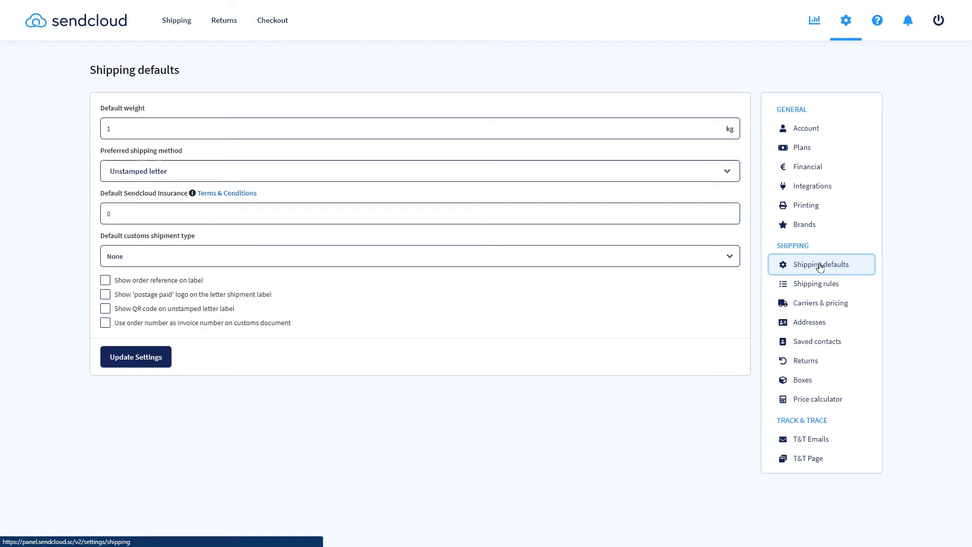
pyautogui.click(821, 303)
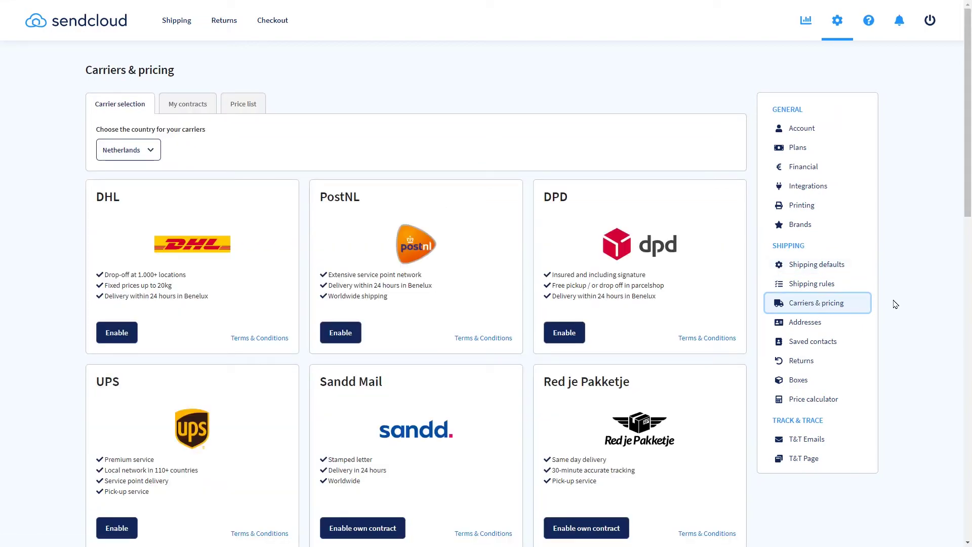
pyautogui.scroll(-2, 896, 304)
pyautogui.scroll(-12, 896, 304)
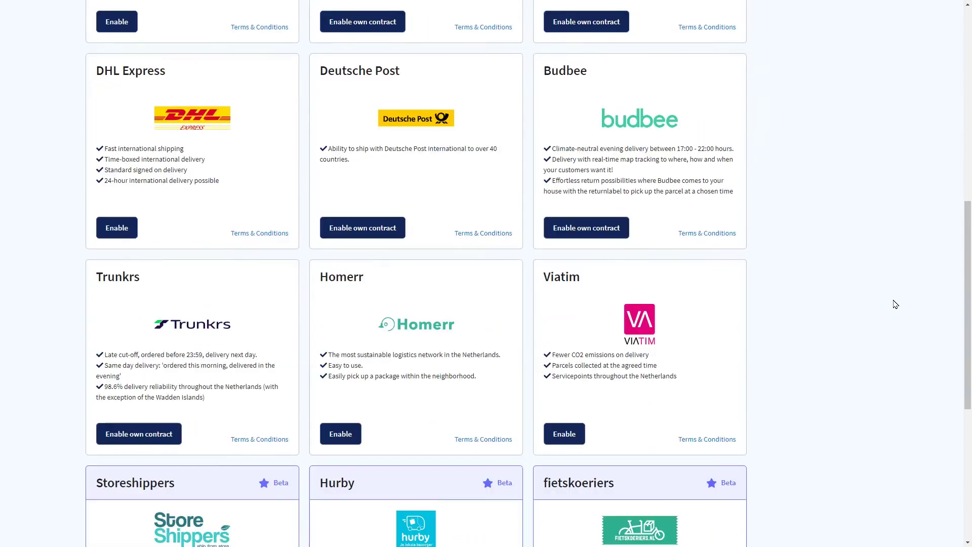
pyautogui.scroll(-3, 896, 304)
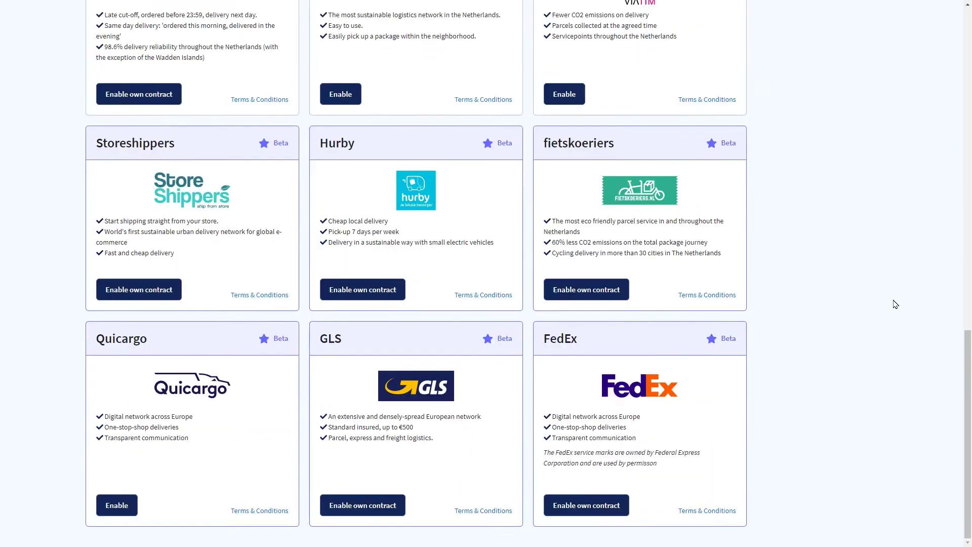
pyautogui.scroll(5, 896, 304)
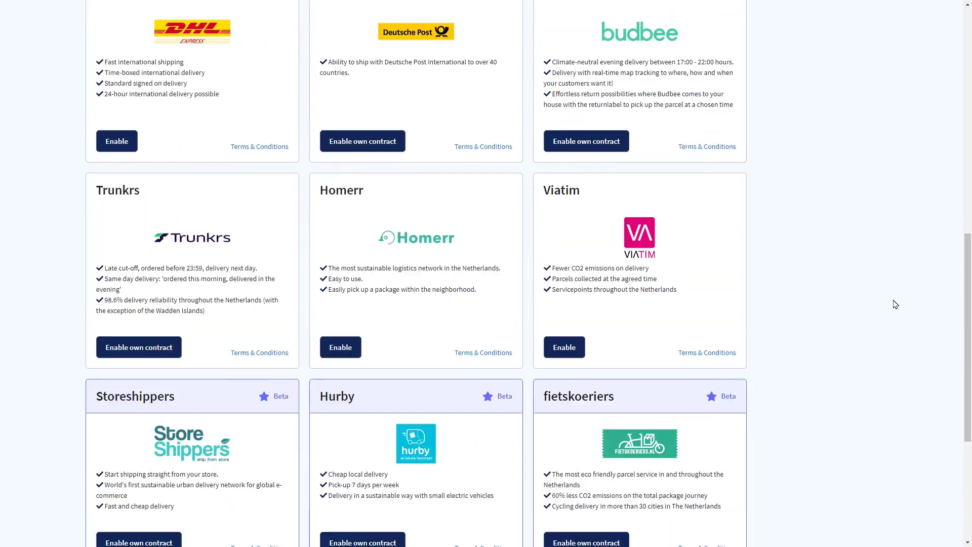
pyautogui.scroll(6, 896, 304)
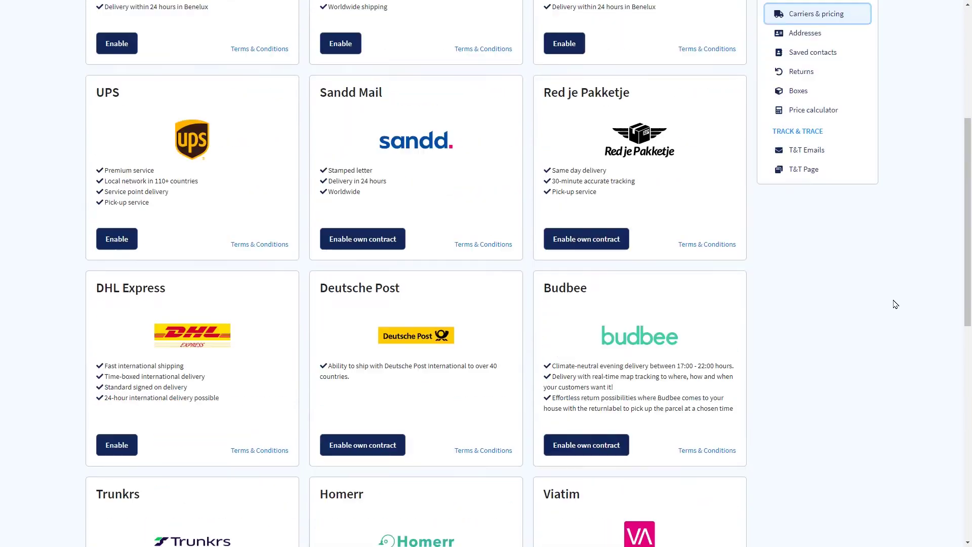
pyautogui.scroll(6, 896, 304)
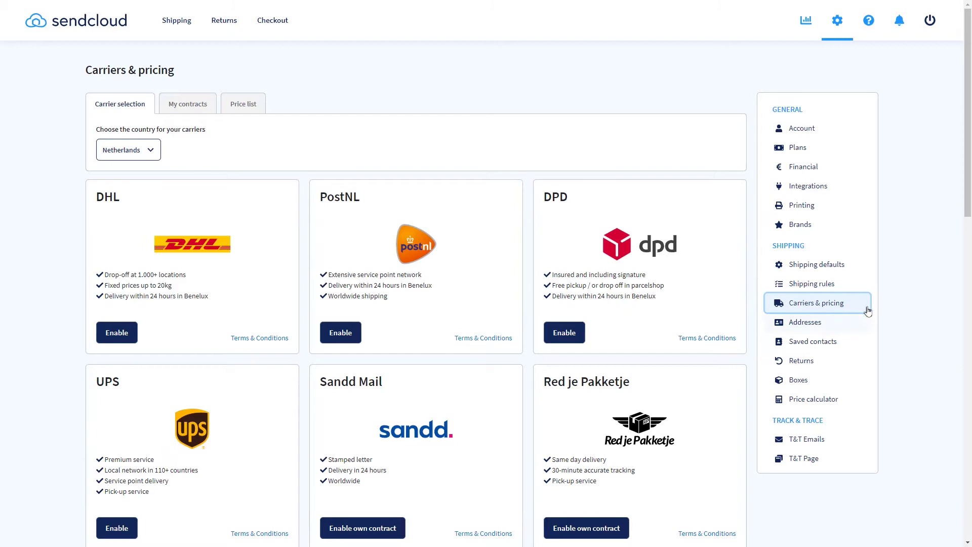
# Browse Addresses and Boxes, then open the New Account Sendcloud API integration's keys
pyautogui.click(811, 323)
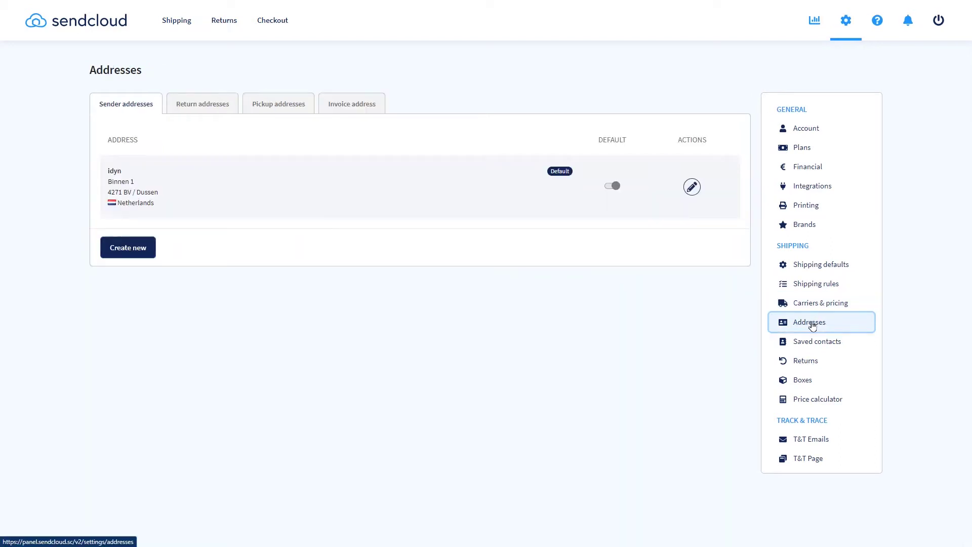
pyautogui.click(817, 380)
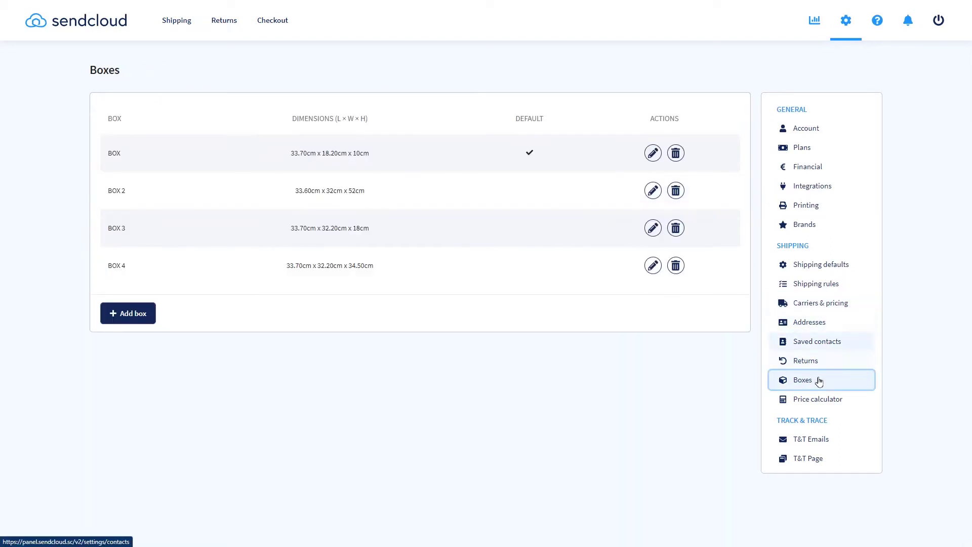
pyautogui.click(825, 187)
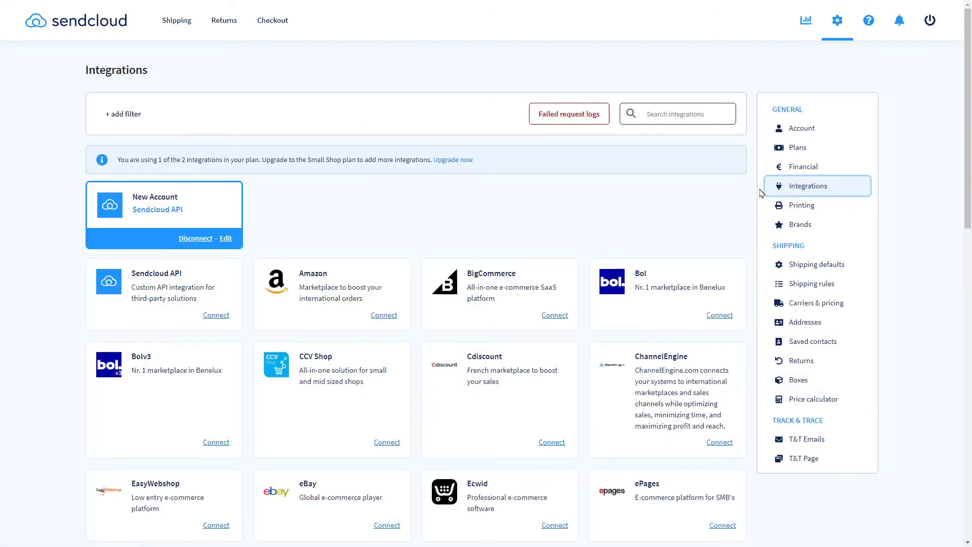
pyautogui.click(226, 239)
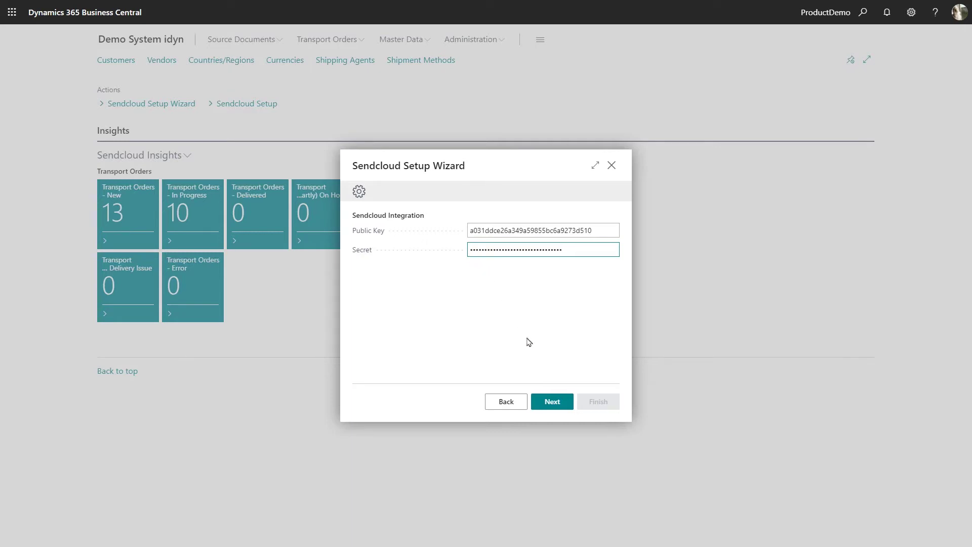
# Submit the pasted API keys to sync shipping methods and reach the NTO numbering step
pyautogui.click(569, 406)
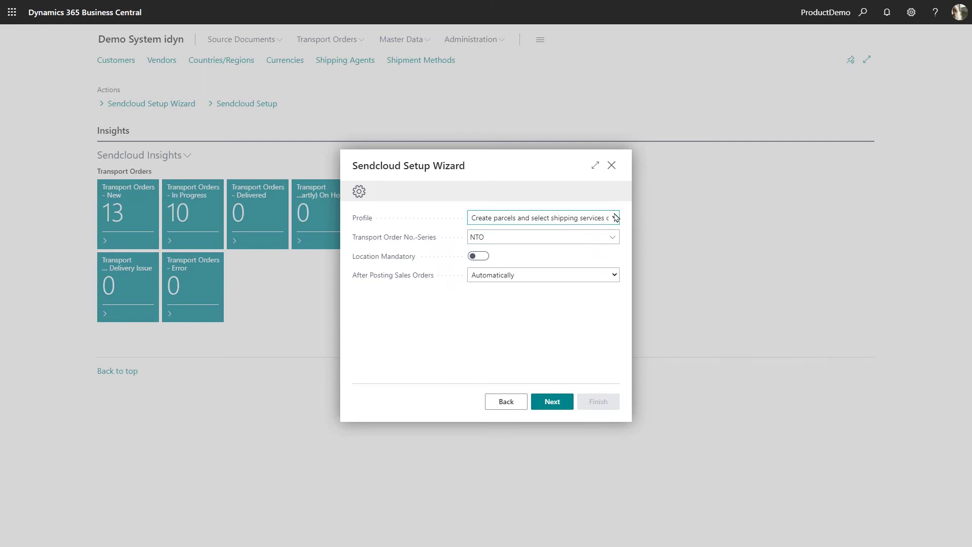
# Keep the current profile and the A4 Top Left label type in the wizard
pyautogui.click(615, 217)
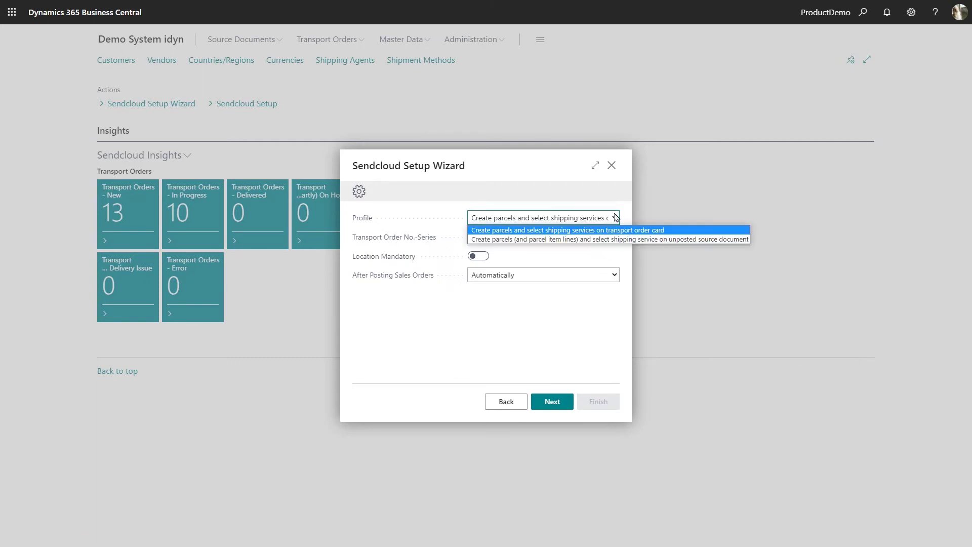
pyautogui.click(614, 218)
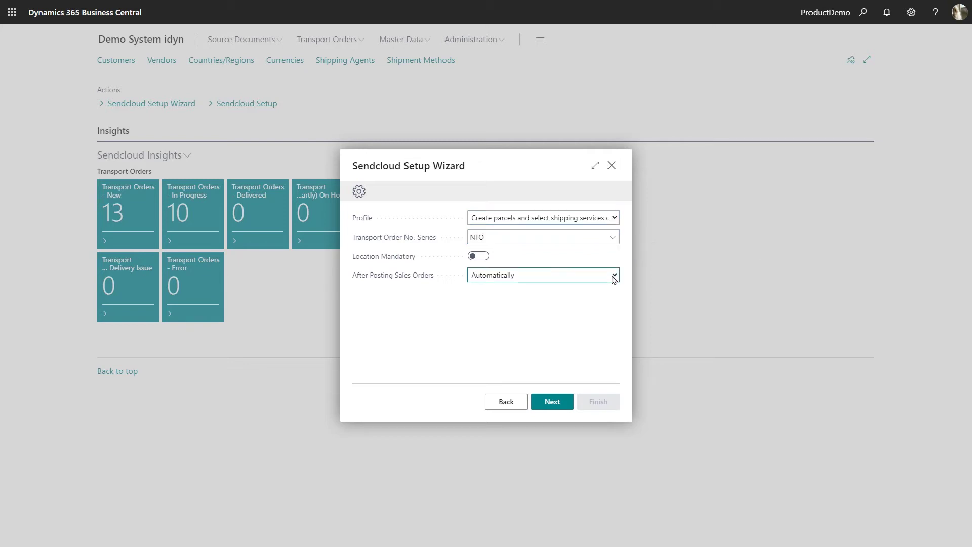
pyautogui.click(569, 411)
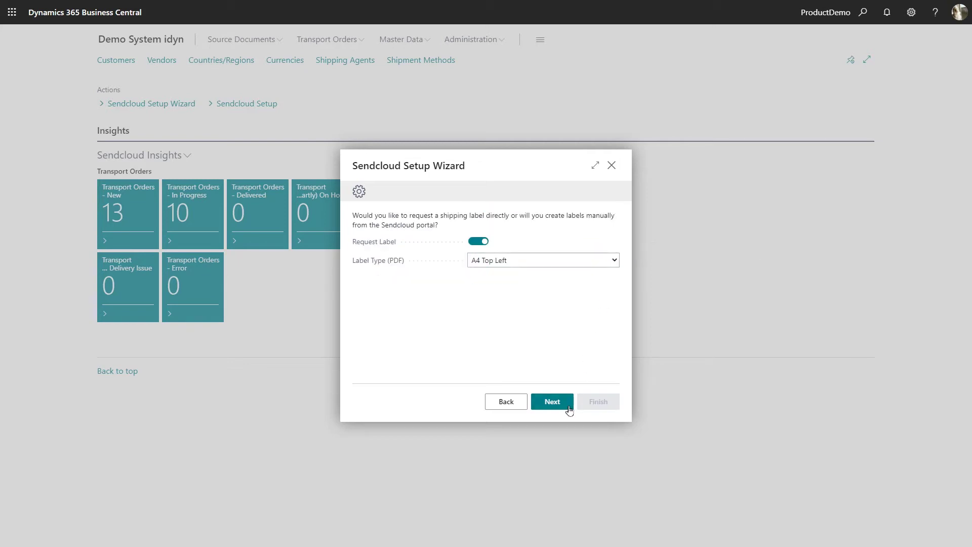
pyautogui.click(614, 262)
pyautogui.click(614, 263)
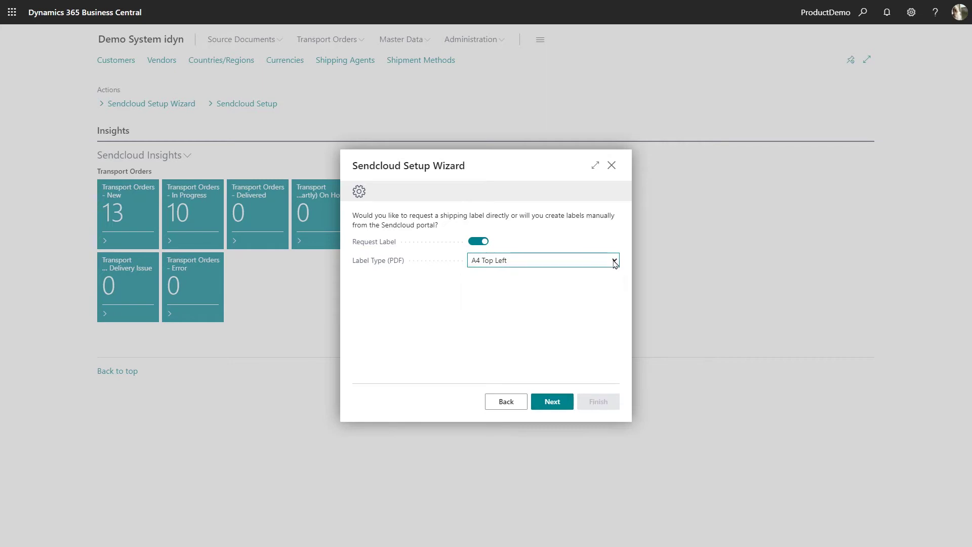
# Continue past the freight line and Sendcloud portal information pages to data synchronization
pyautogui.click(565, 405)
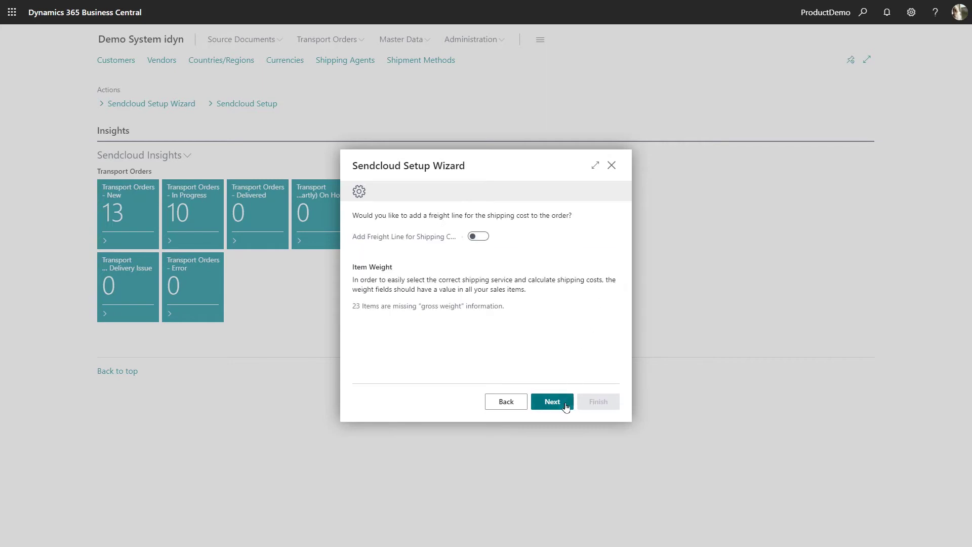
pyautogui.click(565, 407)
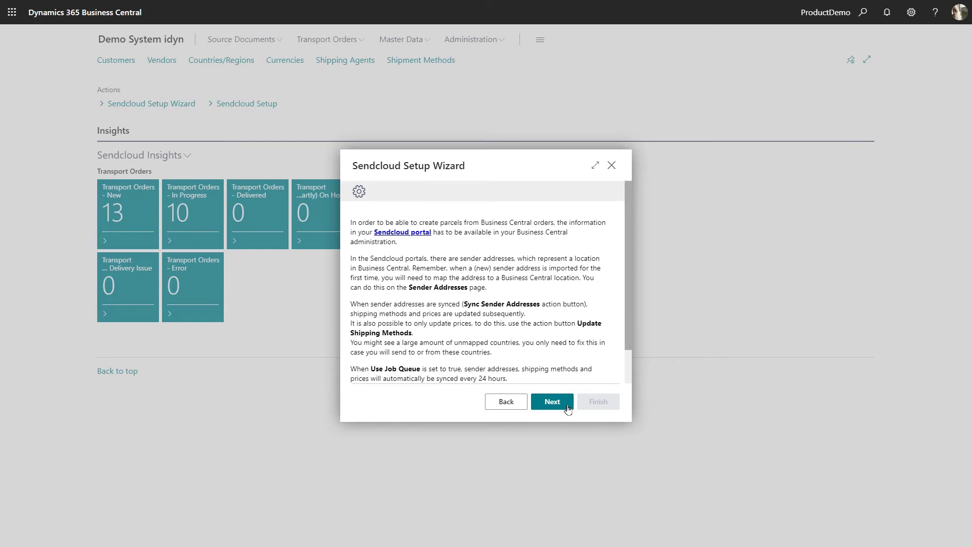
pyautogui.scroll(-2, 595, 368)
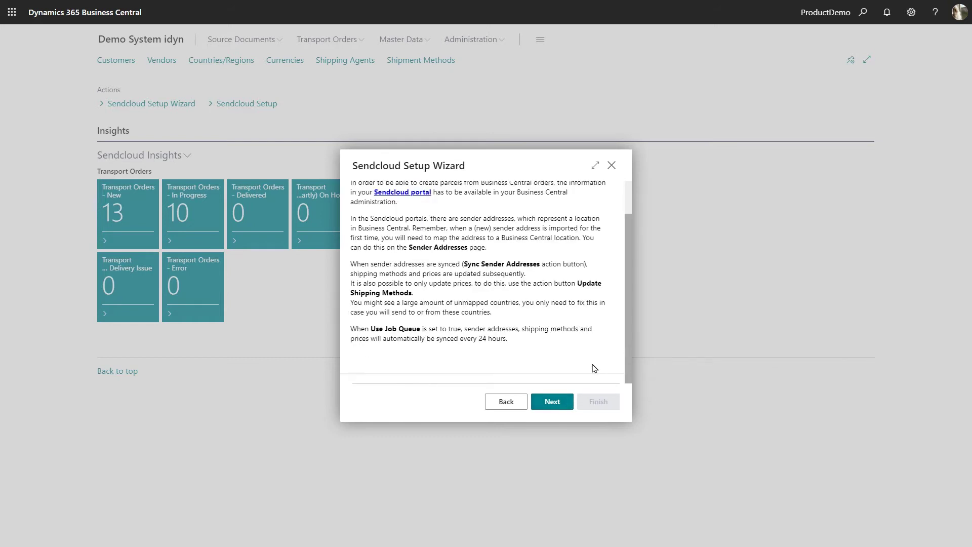
pyautogui.scroll(2, 595, 369)
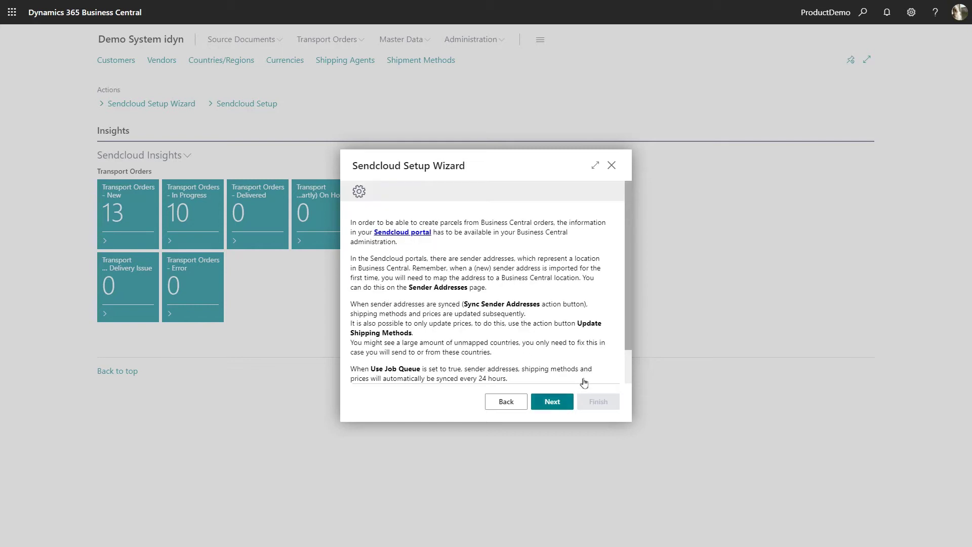
pyautogui.click(553, 402)
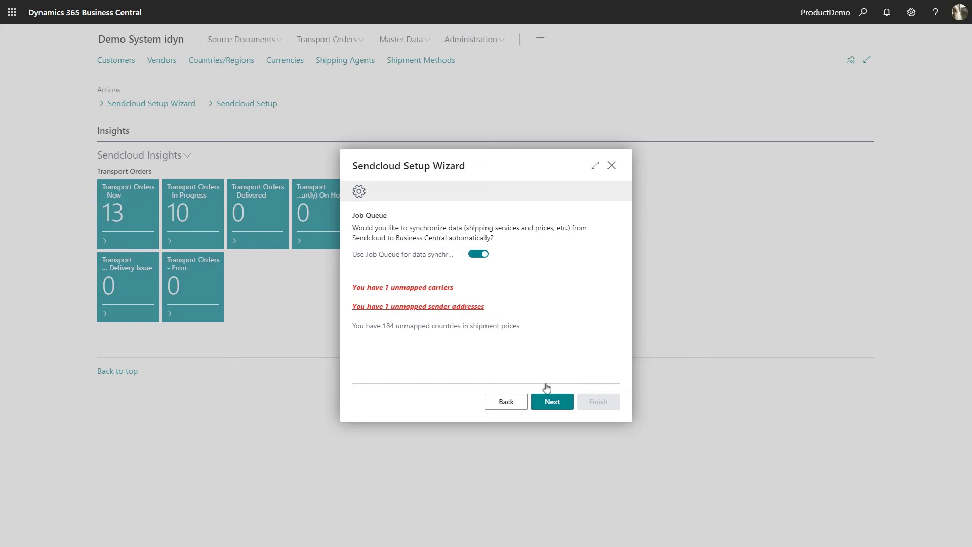
# Map the unmapped Sendcloud carrier to the SC-TEST shipping agent
pyautogui.click(451, 288)
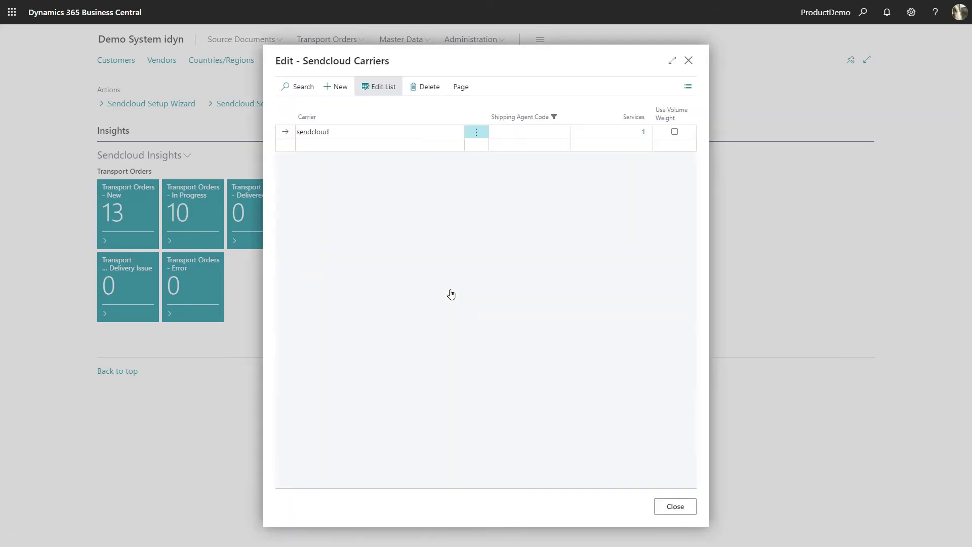
pyautogui.click(556, 132)
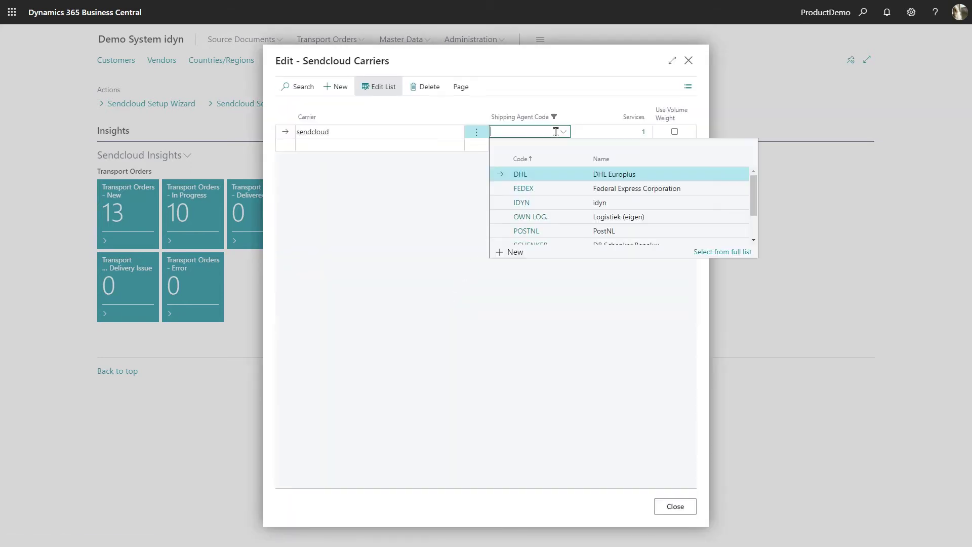
pyautogui.scroll(-2, 554, 199)
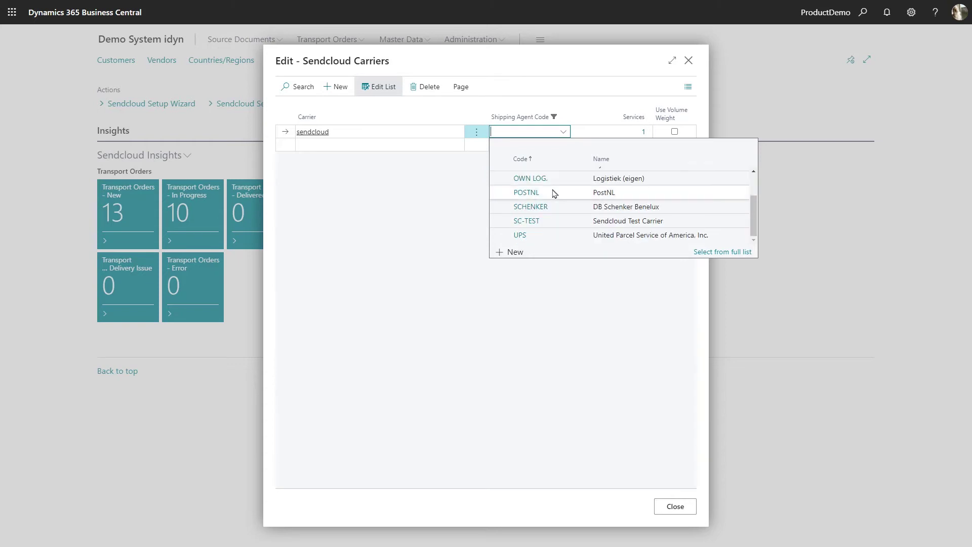
pyautogui.click(549, 222)
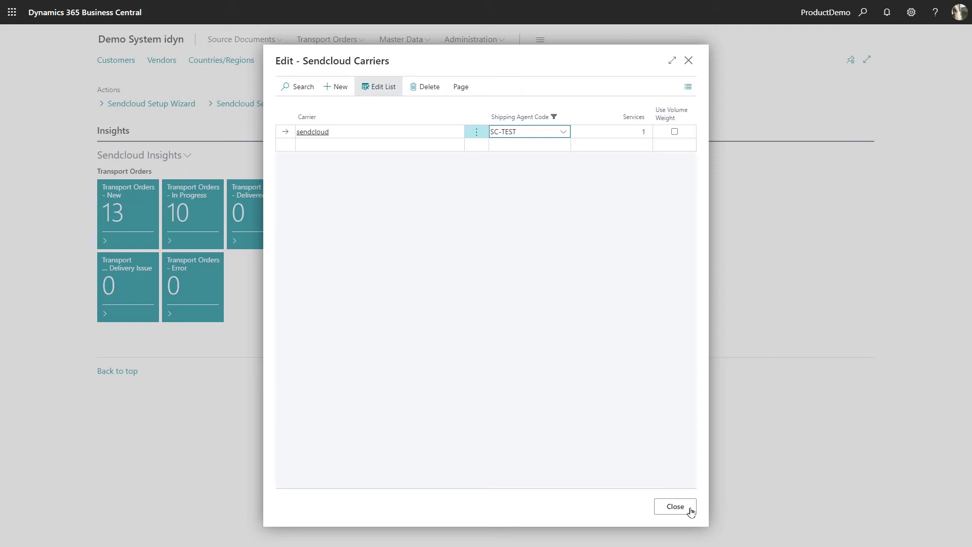
pyautogui.click(675, 506)
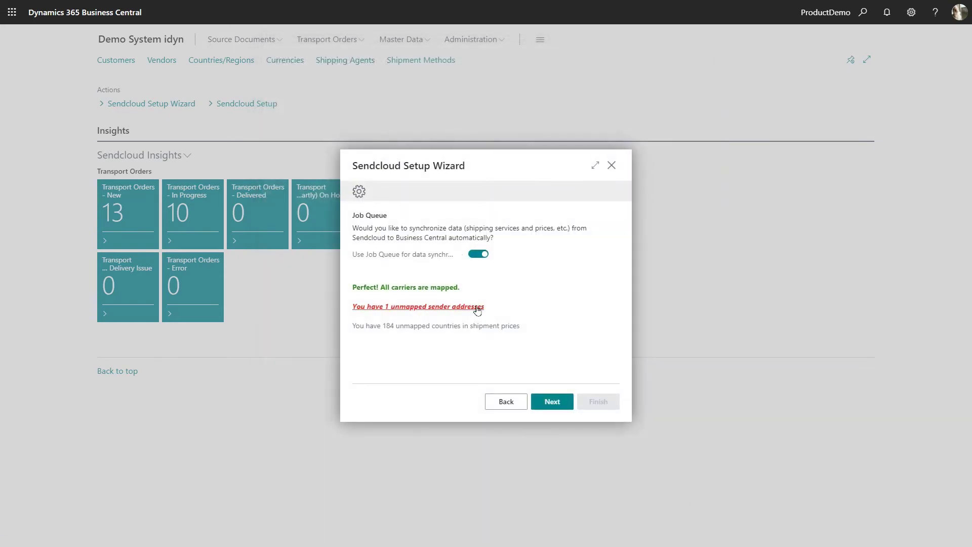
# Map the unmapped sender address to location CASTLE and finish the setup wizard
pyautogui.click(476, 307)
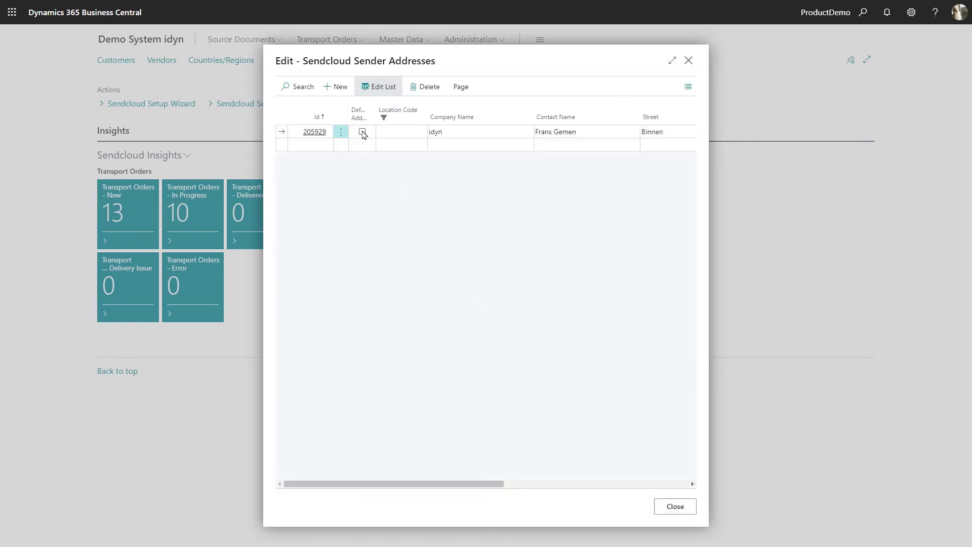
pyautogui.click(416, 131)
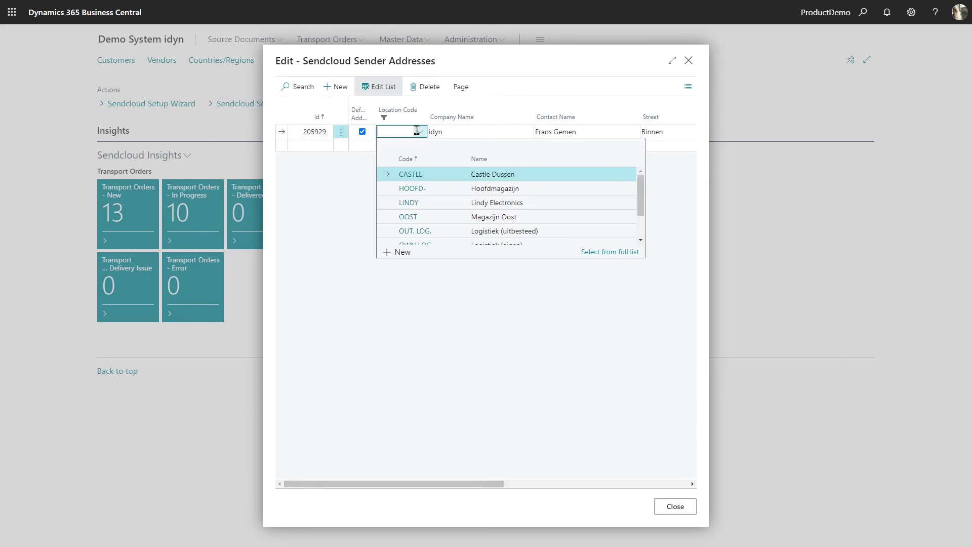
pyautogui.click(413, 177)
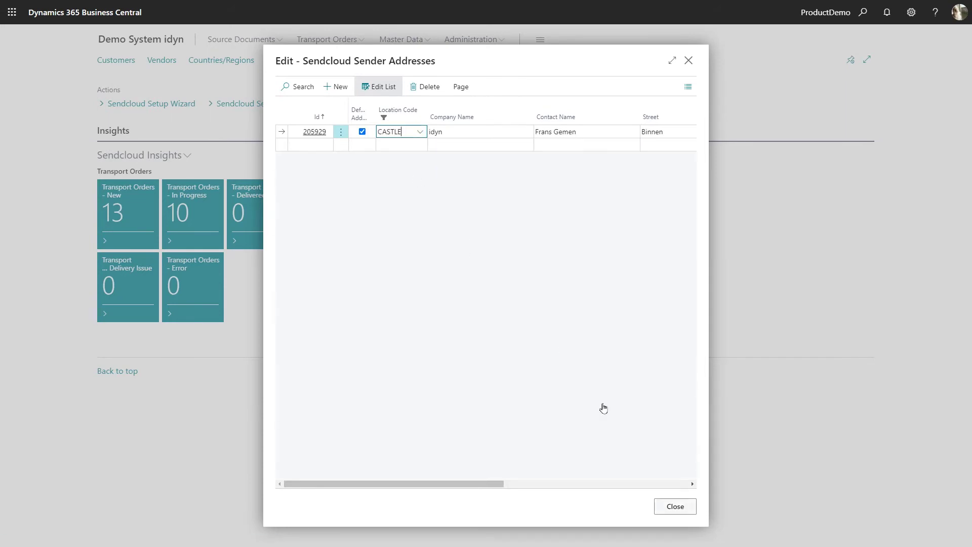
pyautogui.click(690, 510)
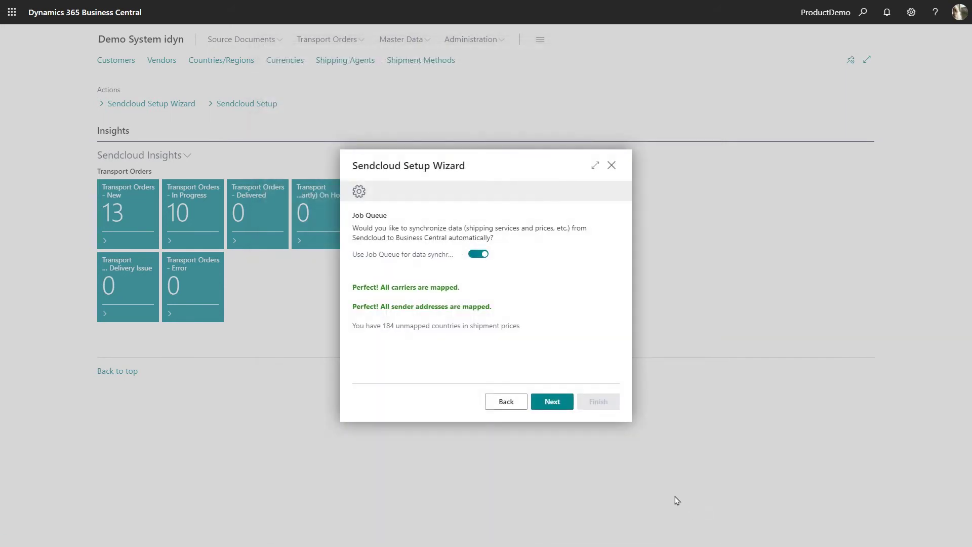
pyautogui.click(569, 403)
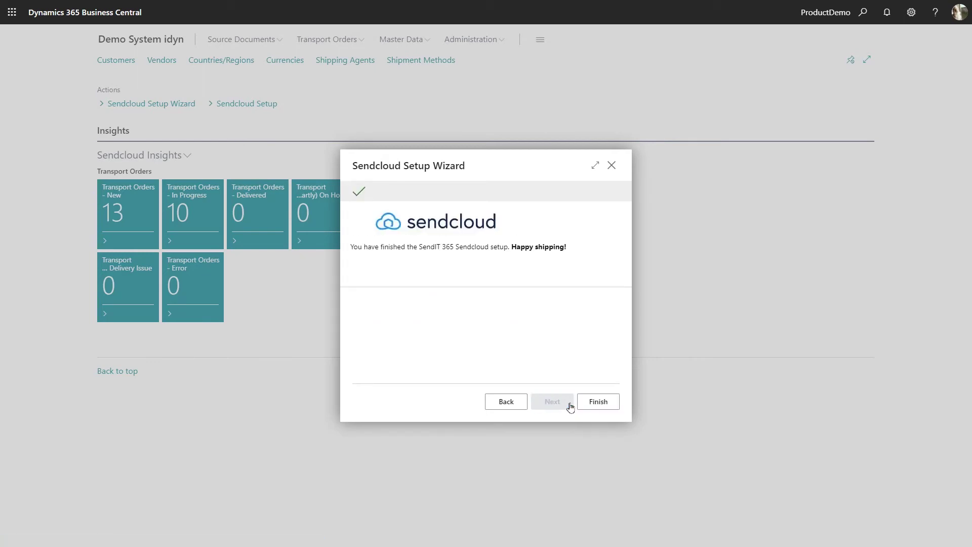
pyautogui.click(614, 406)
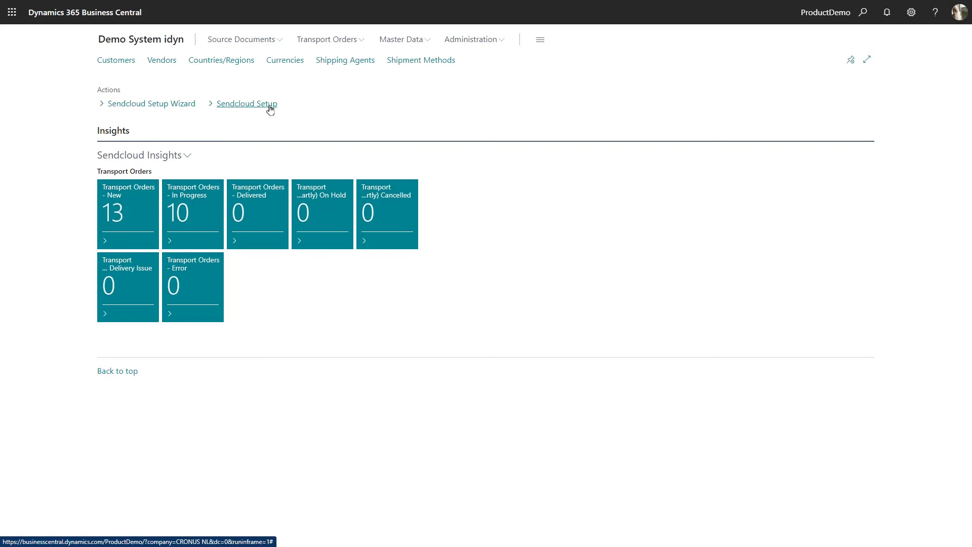
# Review Sendcloud Setup, Carriers, Carrier Services and Sender Addresses, then show Source Documents links
pyautogui.click(247, 104)
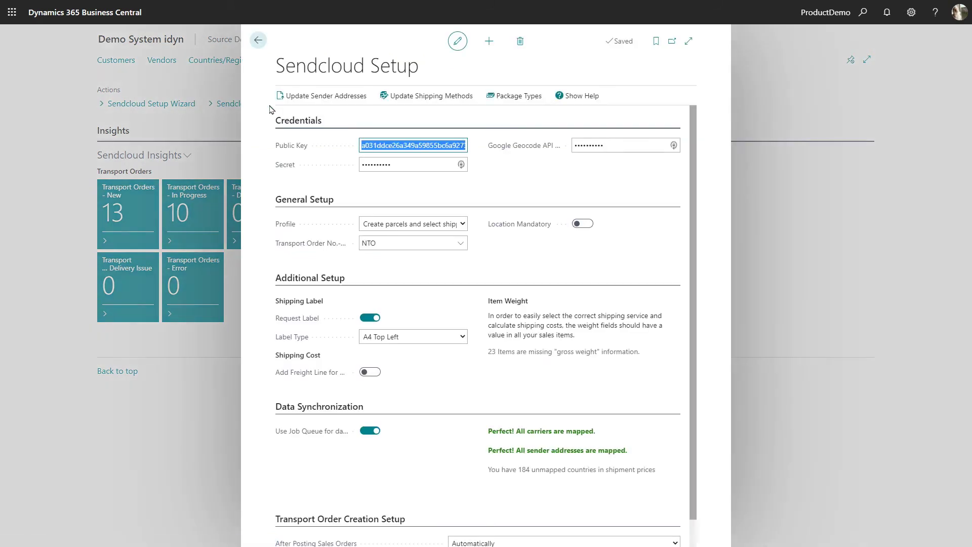
pyautogui.click(259, 42)
pyautogui.click(416, 40)
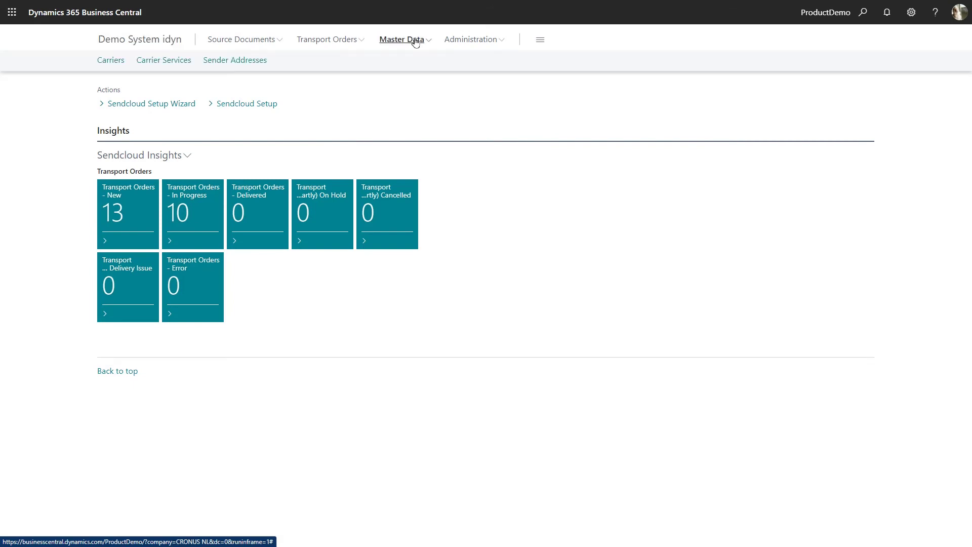
pyautogui.click(116, 63)
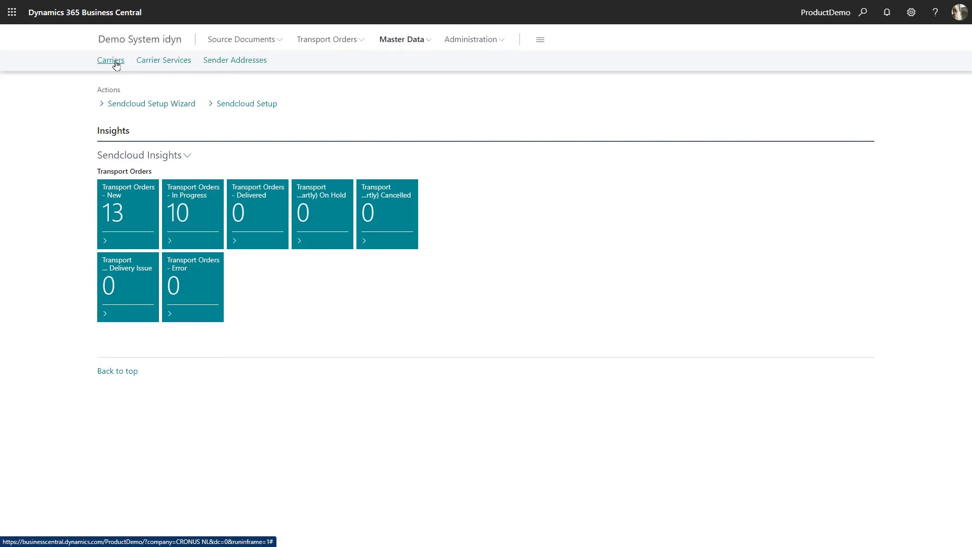
pyautogui.click(167, 62)
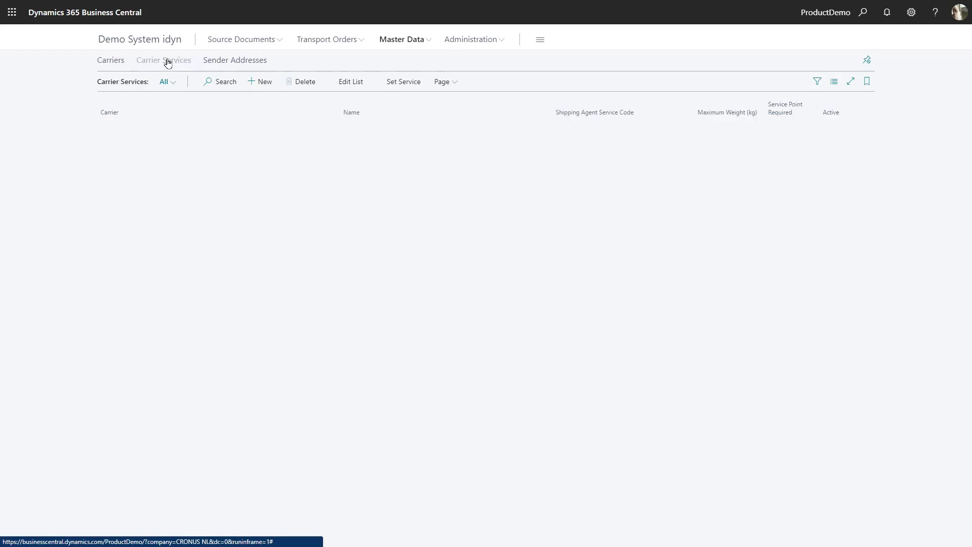
pyautogui.click(263, 61)
pyautogui.click(160, 40)
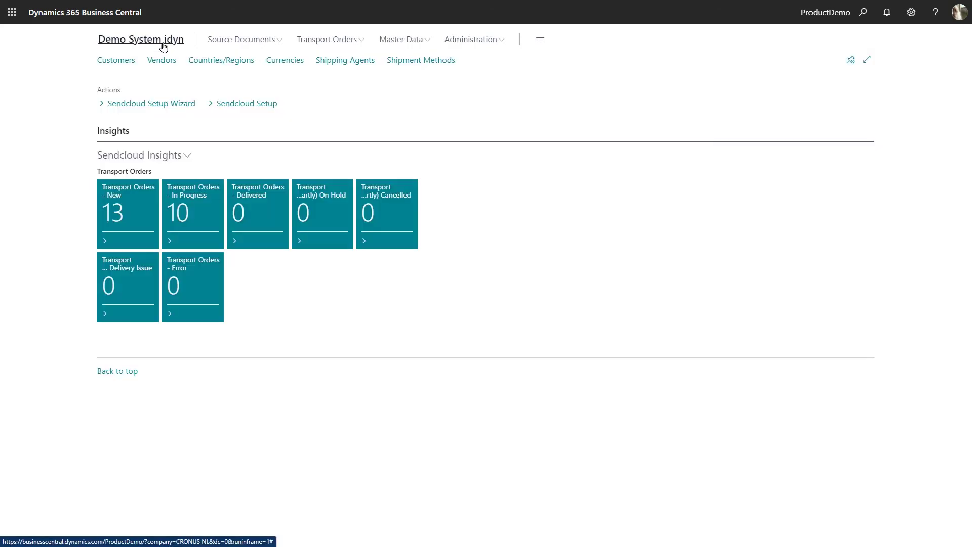
pyautogui.click(278, 40)
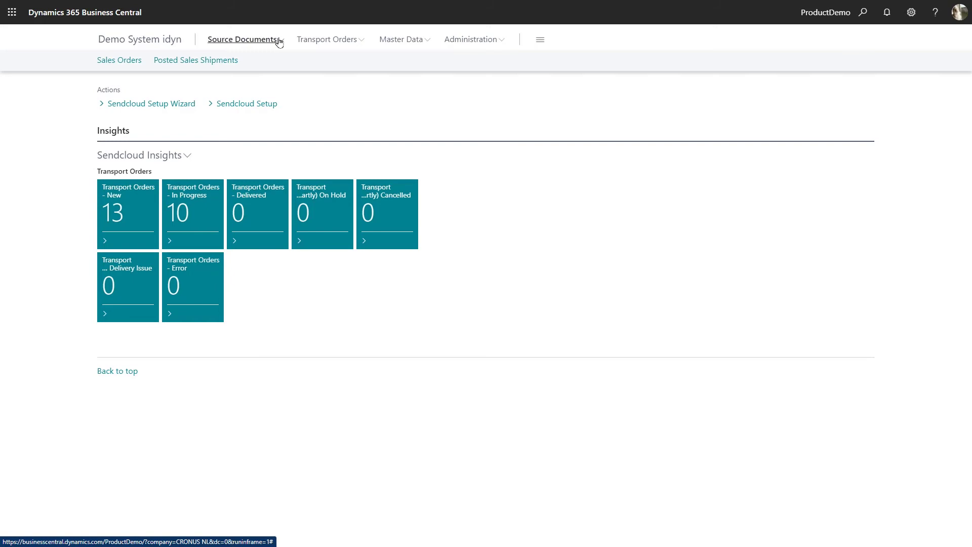
# Post sales order 101283 for Adatum Corporation as Ship only and open transport order NTO-0025
pyautogui.click(136, 61)
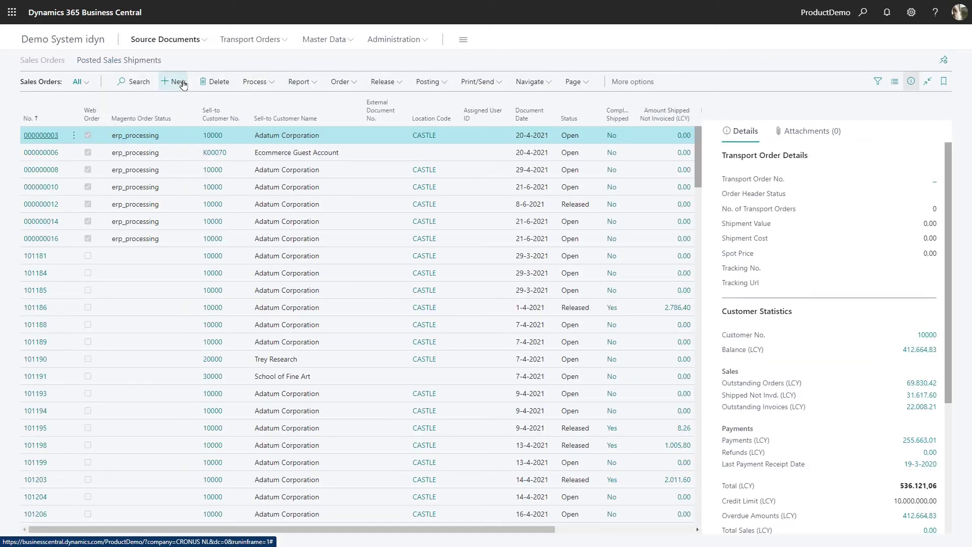
pyautogui.click(174, 81)
pyautogui.click(141, 92)
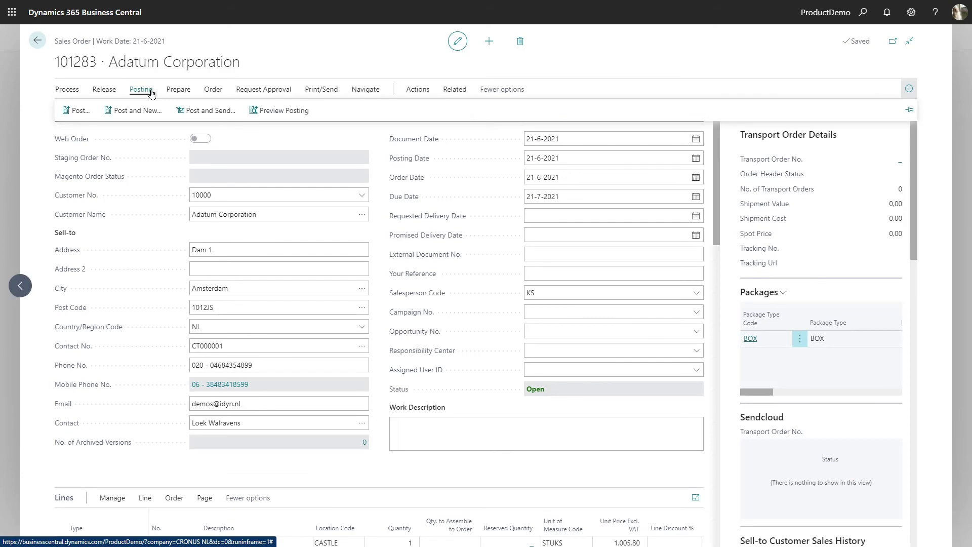
pyautogui.click(85, 112)
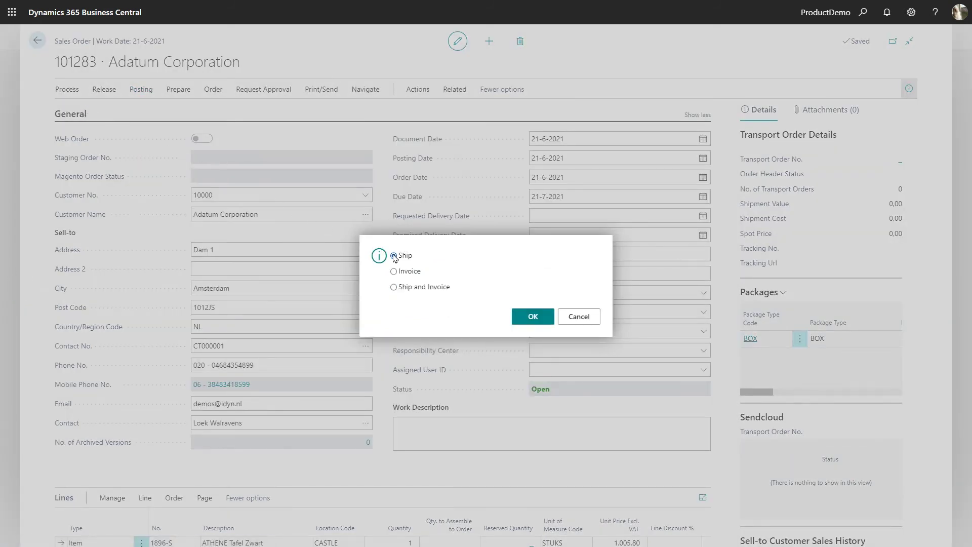
pyautogui.click(550, 322)
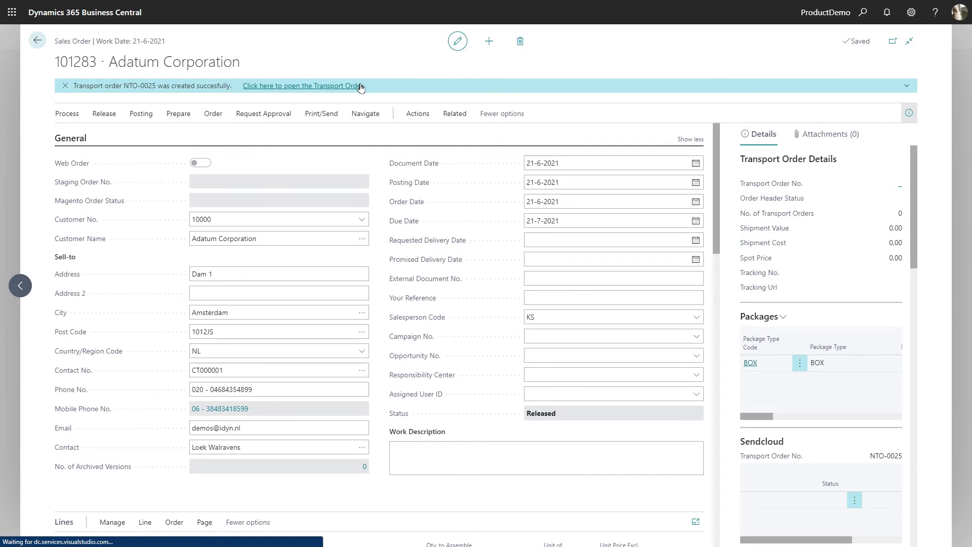
pyautogui.click(360, 86)
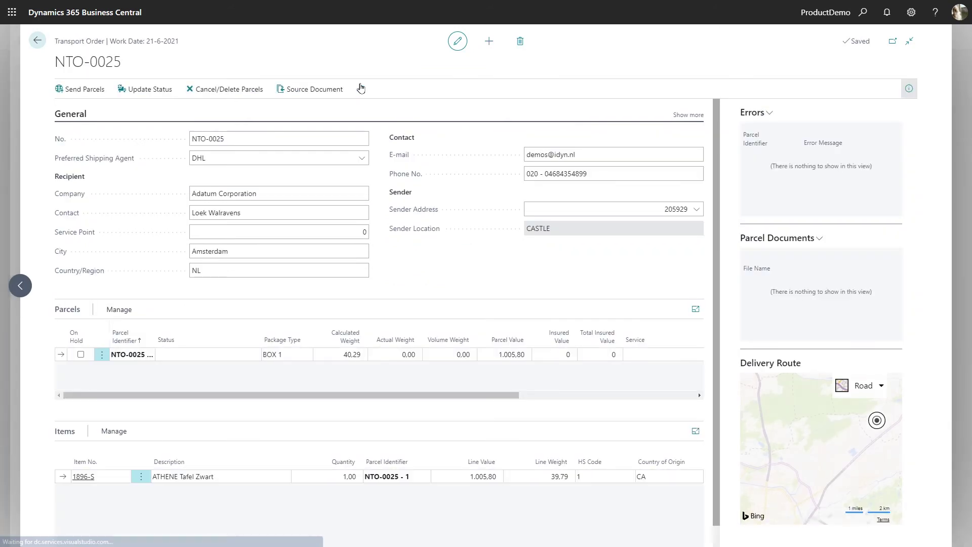
# Use agent SC-TEST with Unstamped letter service, send the parcel, and open label-NTO-0025 - 1.pdf
pyautogui.click(360, 159)
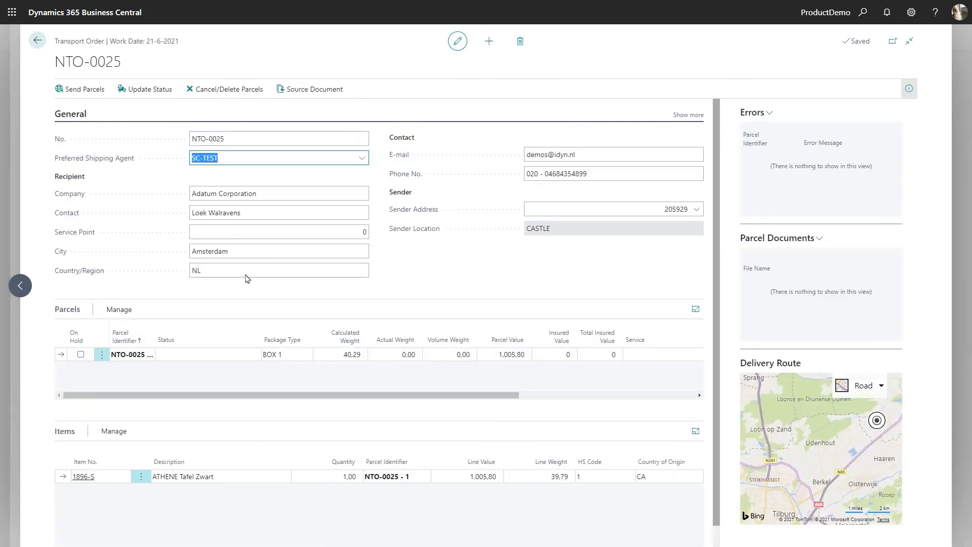
pyautogui.click(119, 310)
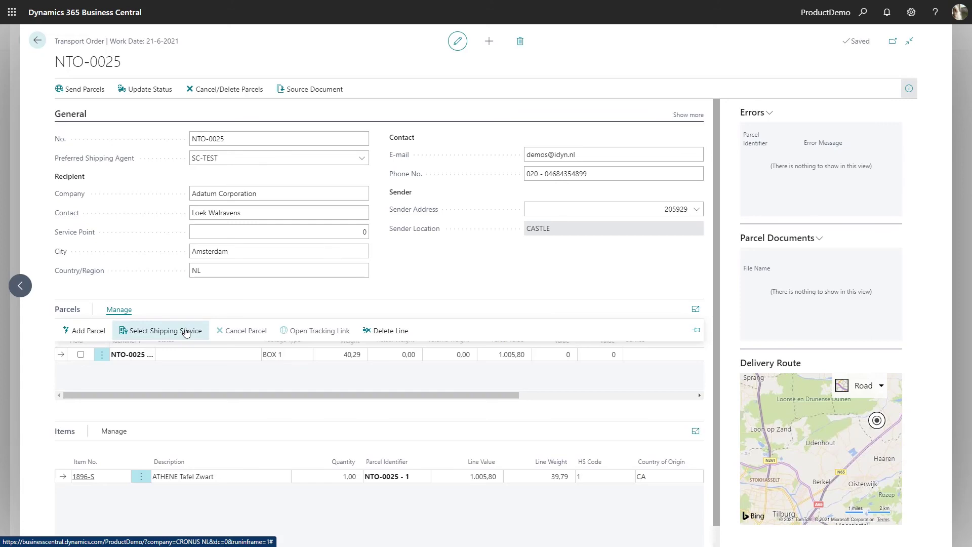
pyautogui.click(186, 332)
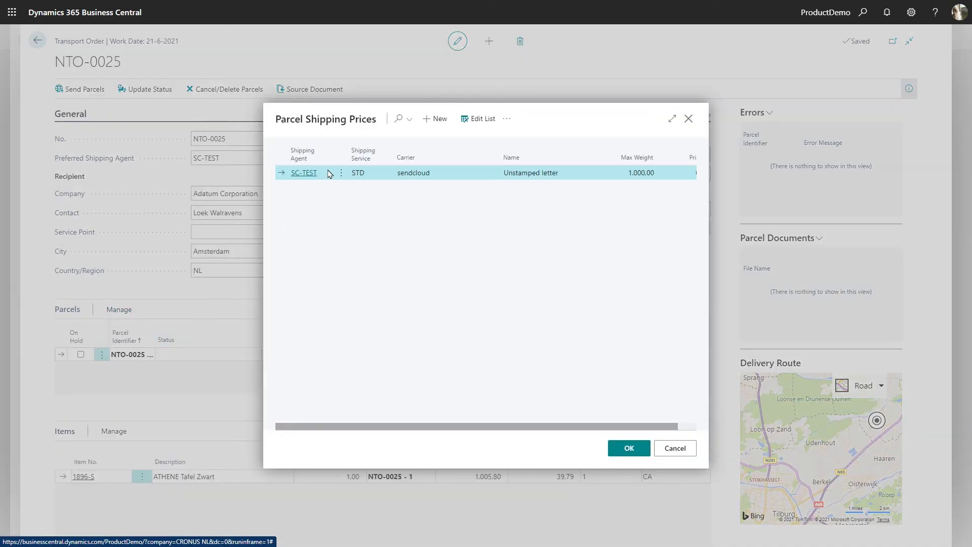
pyautogui.click(629, 448)
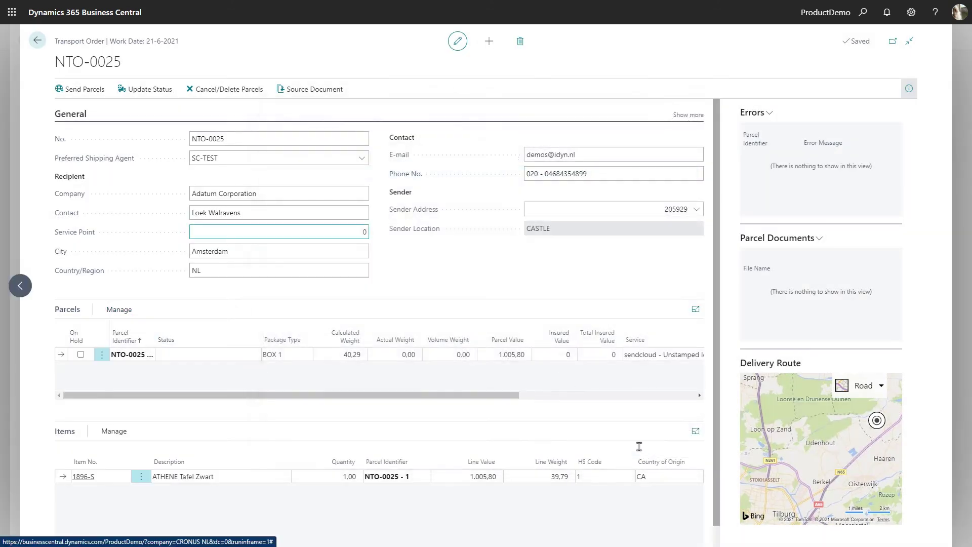
pyautogui.click(84, 99)
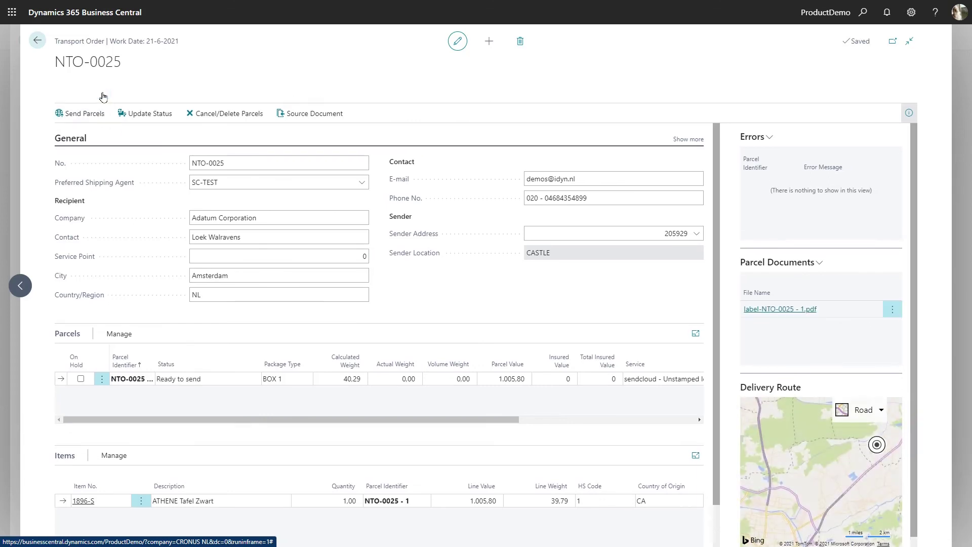
pyautogui.click(762, 310)
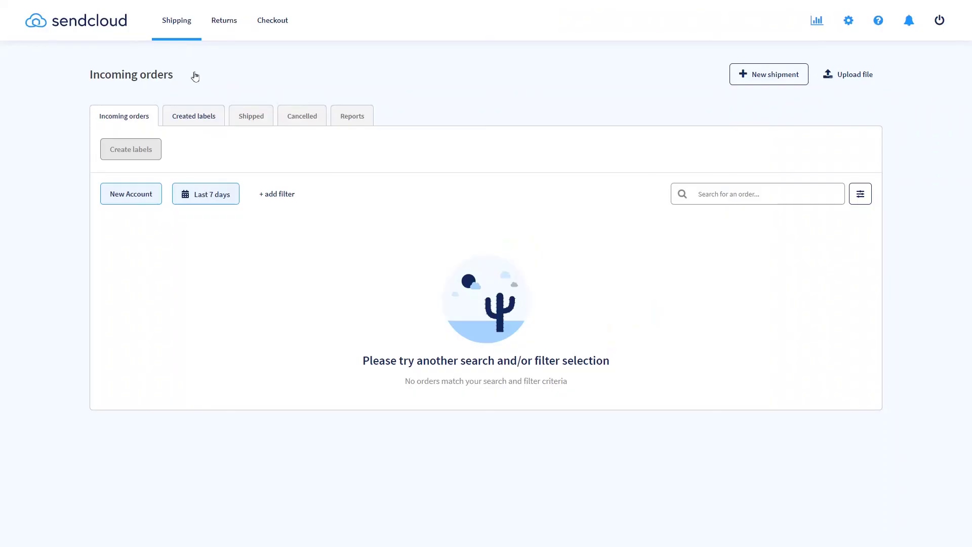
# Inspect the Adatum Corporation Unstamped letter label's details and actions in Sendcloud's Created labels list
pyautogui.click(218, 127)
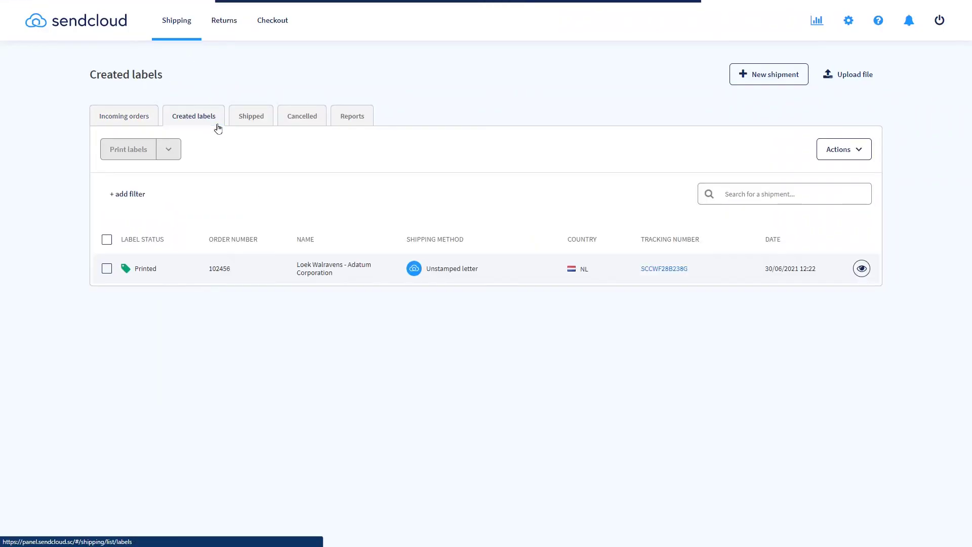
pyautogui.click(862, 269)
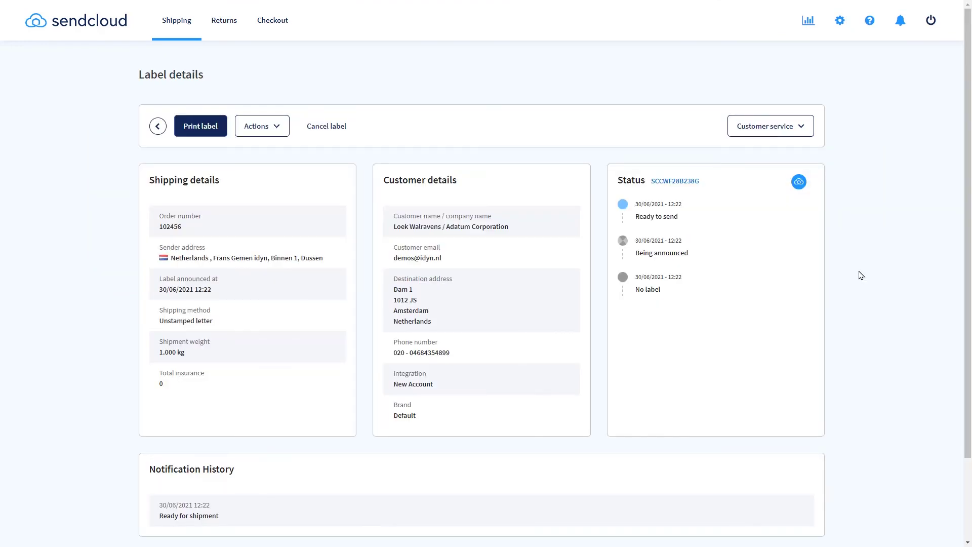
pyautogui.hotkey('alt', 'Left')
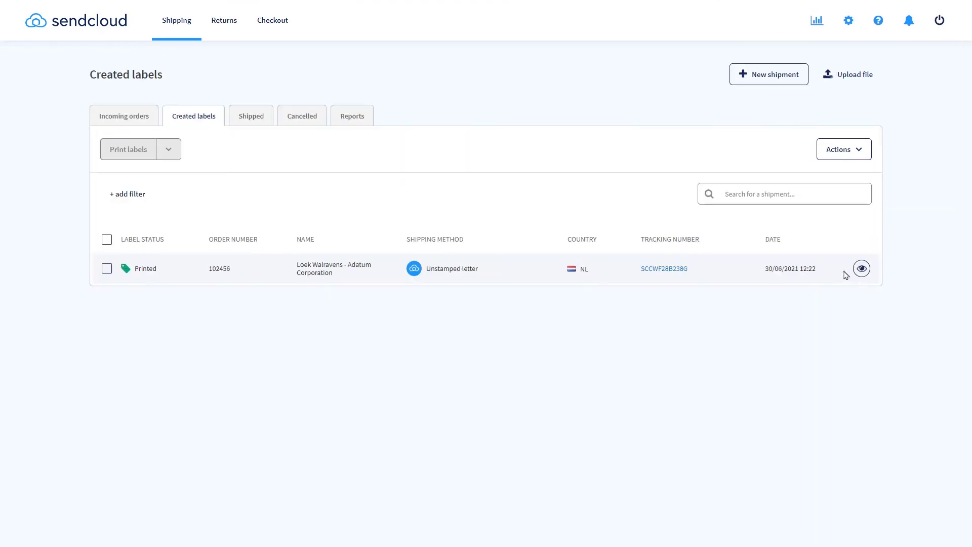
pyautogui.click(106, 268)
pyautogui.click(166, 150)
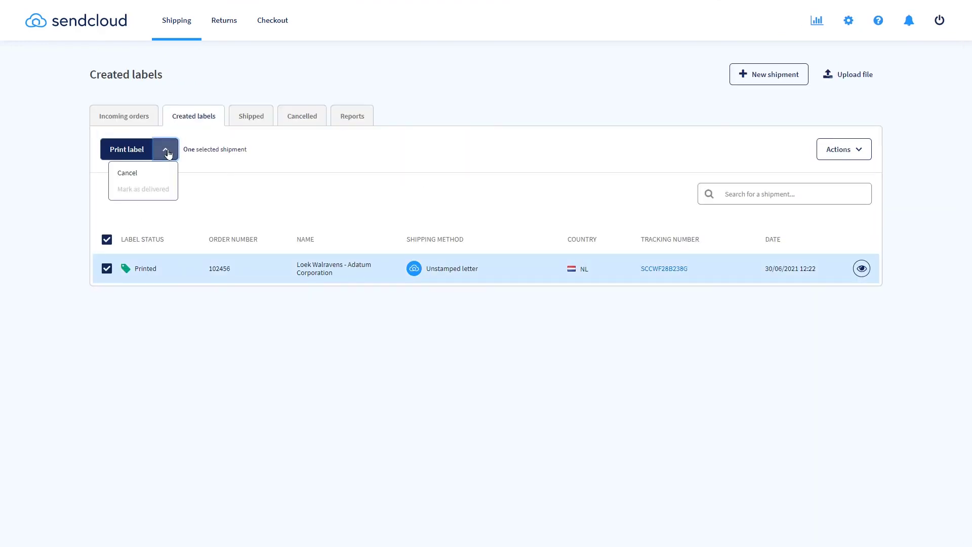
pyautogui.click(166, 151)
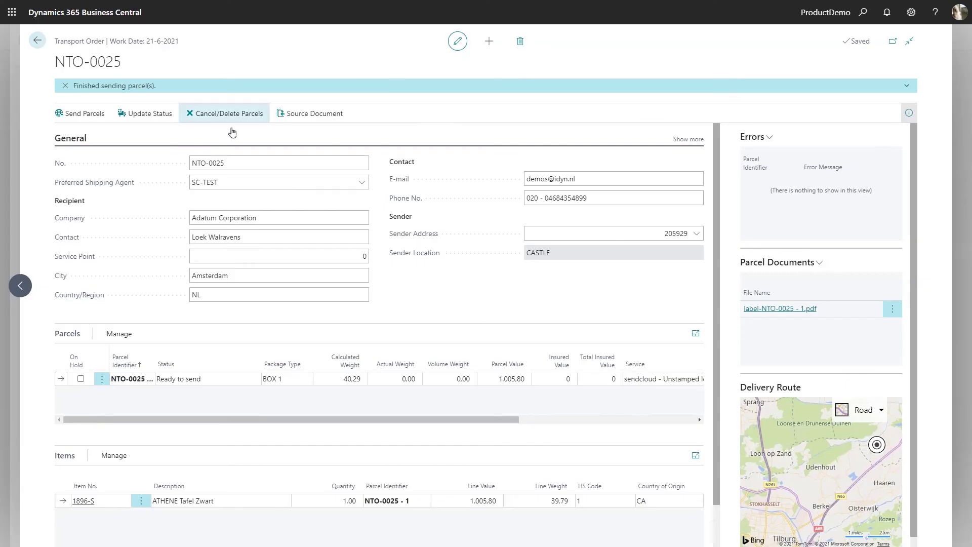
# Cancel all parcels on transport order NTO-0025, confirming with Yes
pyautogui.click(259, 117)
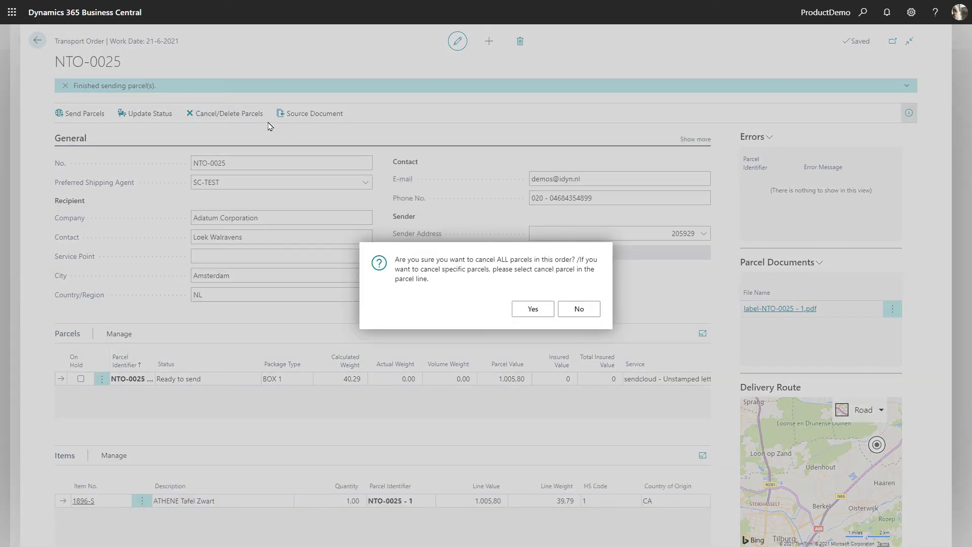
pyautogui.click(550, 316)
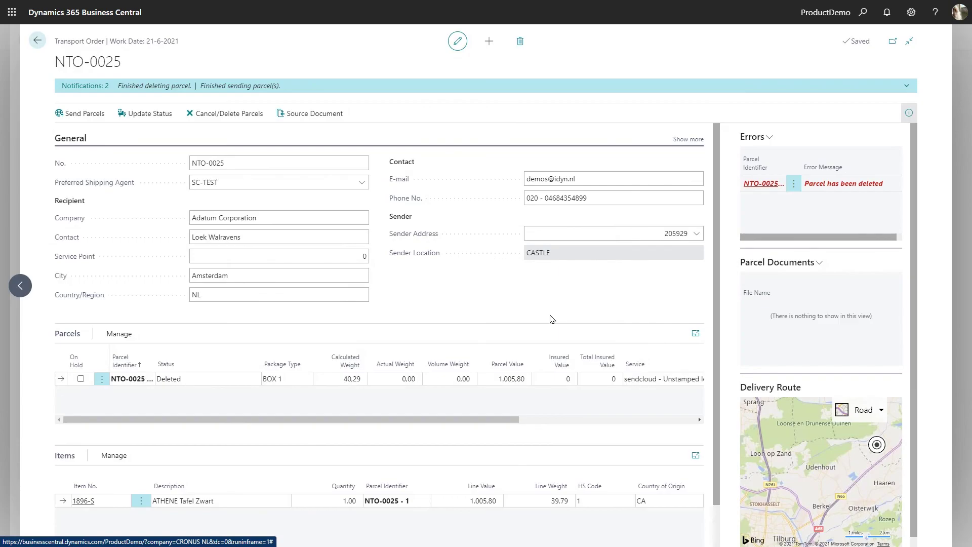